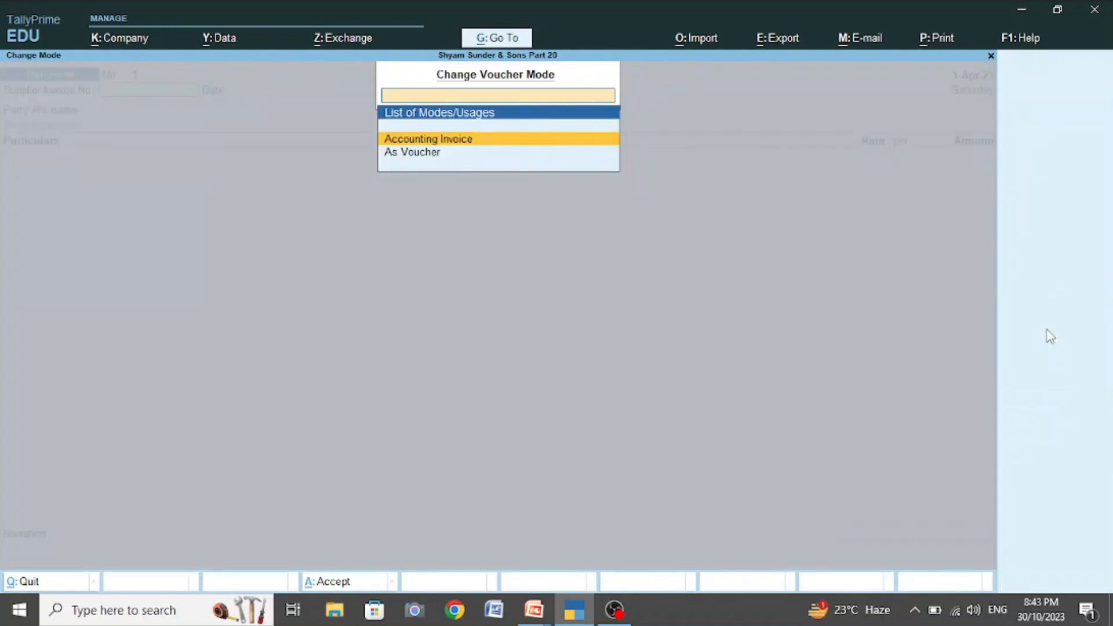
# - Switch the purchase entry to As Voucher mode and credit the 22,000 supplier's ledger, leaving receipt details blank and keeping the default party details
pyautogui.click(406, 153)
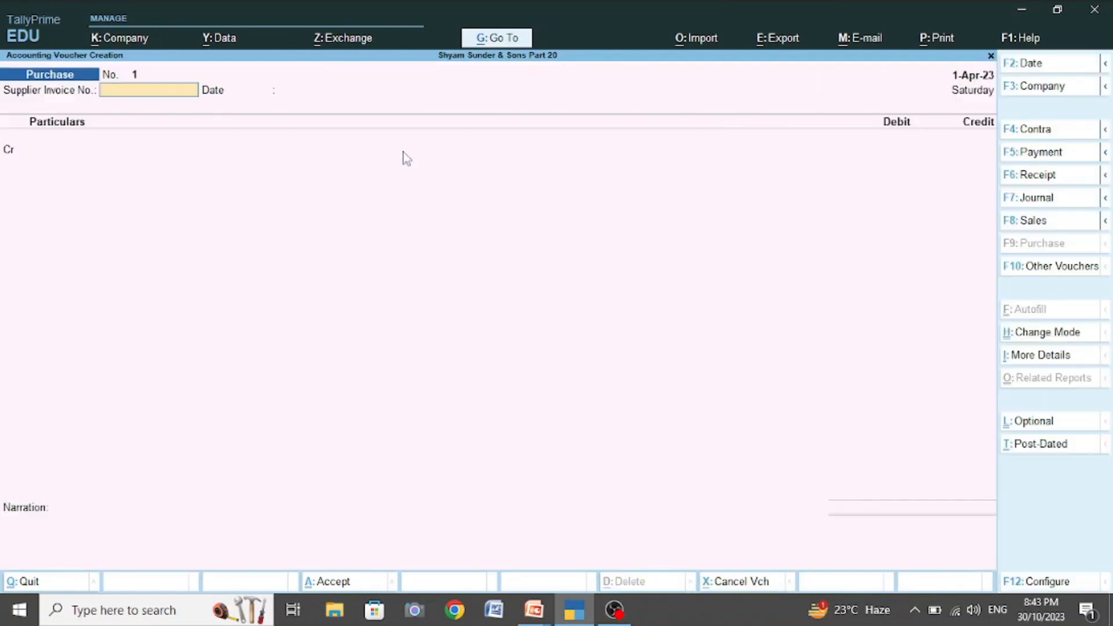
pyautogui.press('Return')
pyautogui.press('Return')
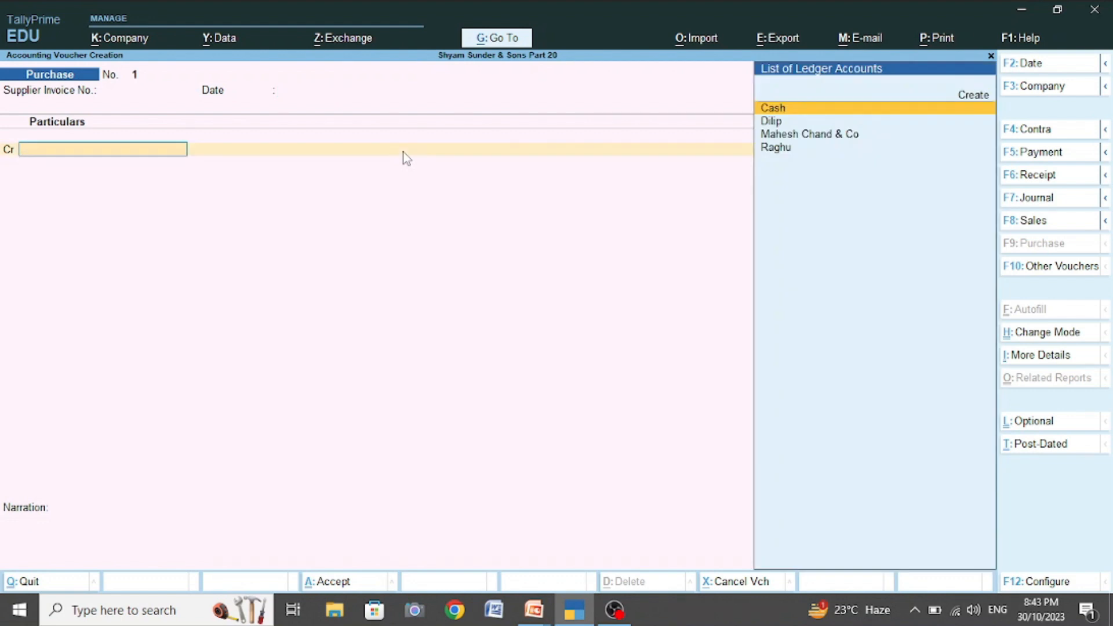
pyautogui.click(770, 149)
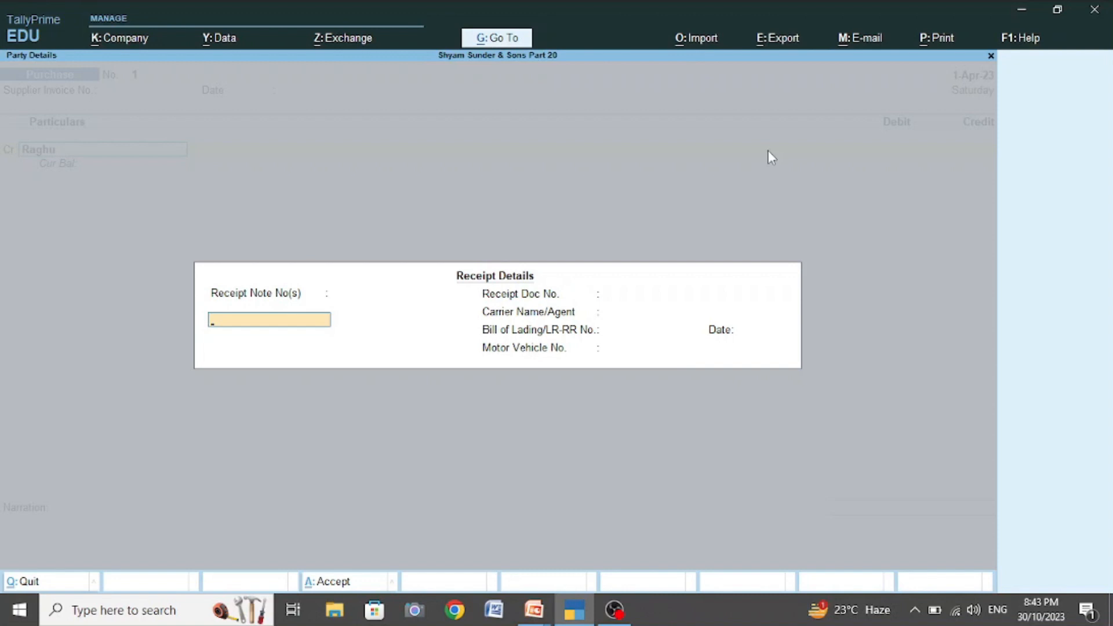
pyautogui.press('Return')
pyautogui.press('Return')
pyautogui.press('Return')
pyautogui.press('Return')
pyautogui.press('Return')
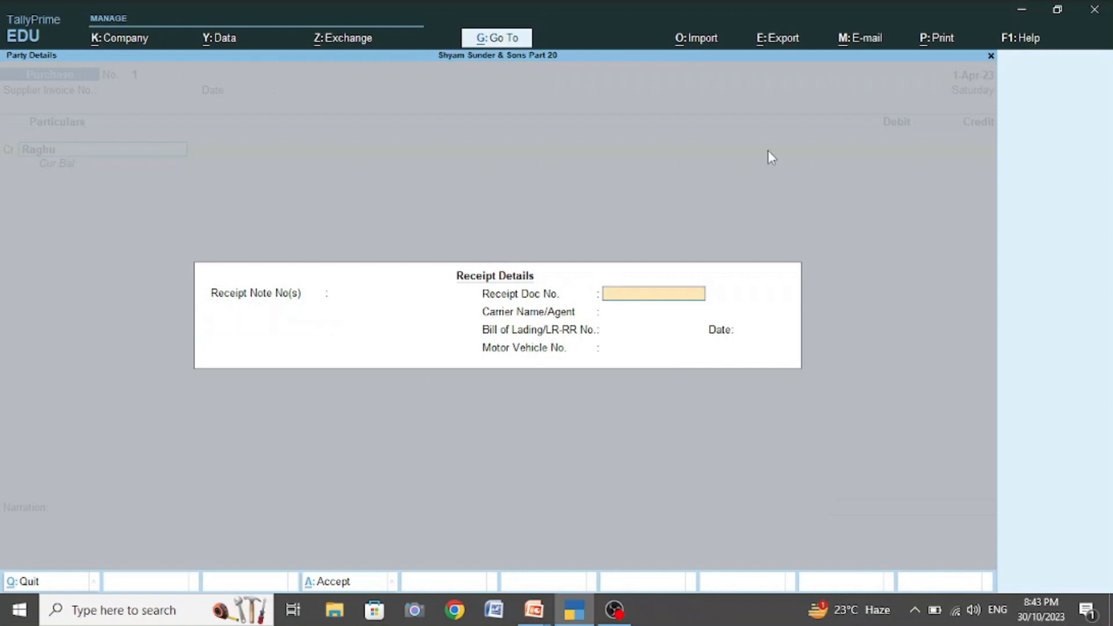
pyautogui.press('Return')
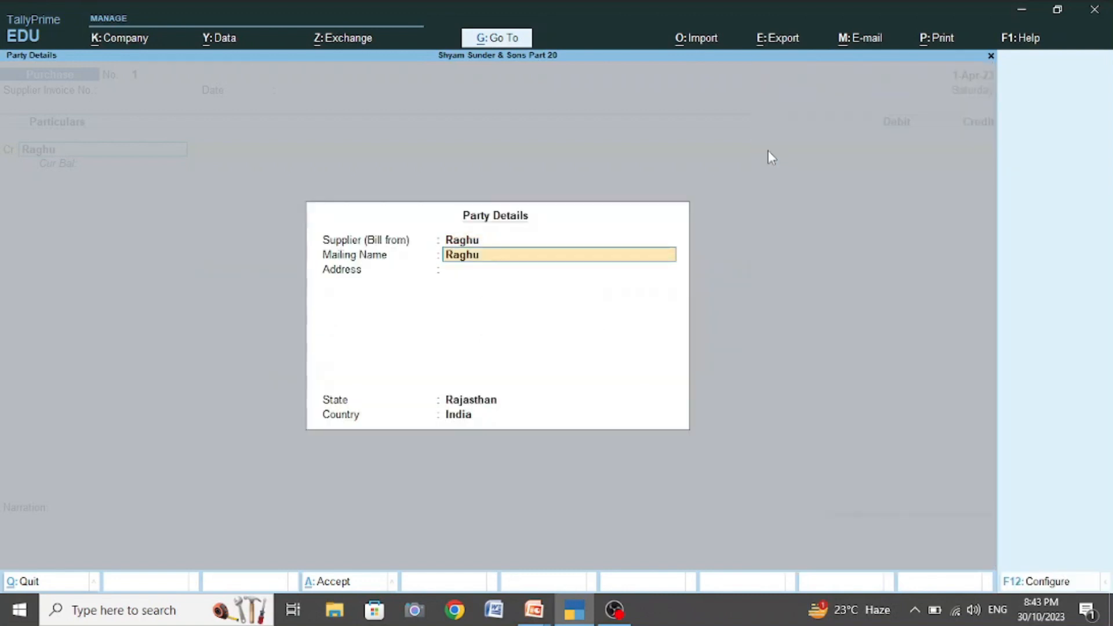
pyautogui.hotkey('ctrl', 'a')
# - Enter 22,000 as the supplier's credit, debit the Purchase ledger with the same amount and save the voucher
pyautogui.write('22000')
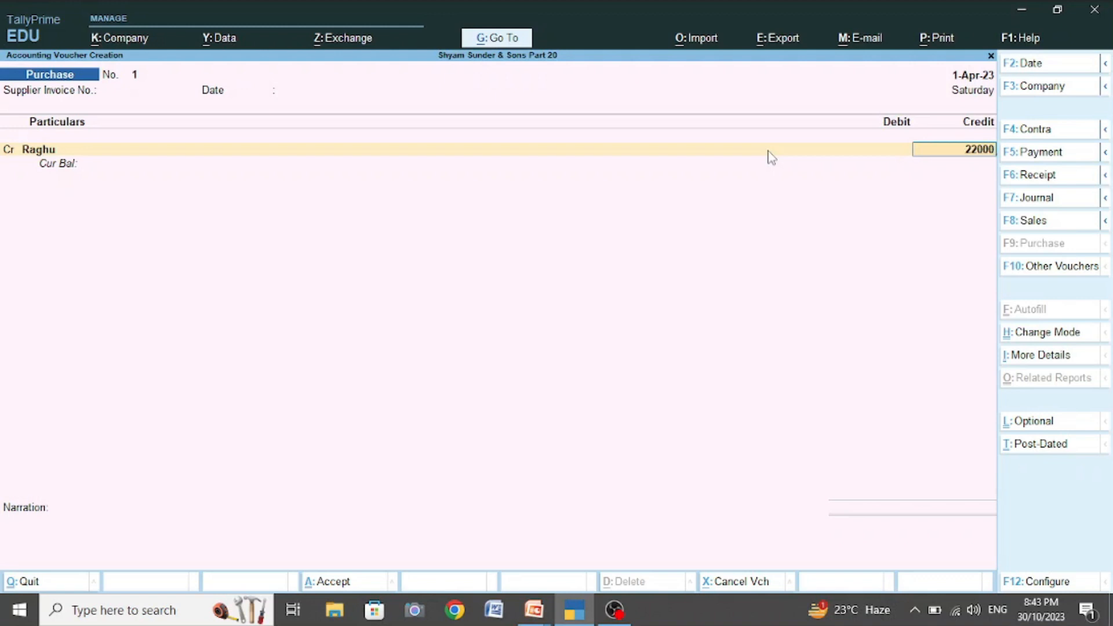
pyautogui.press('Return')
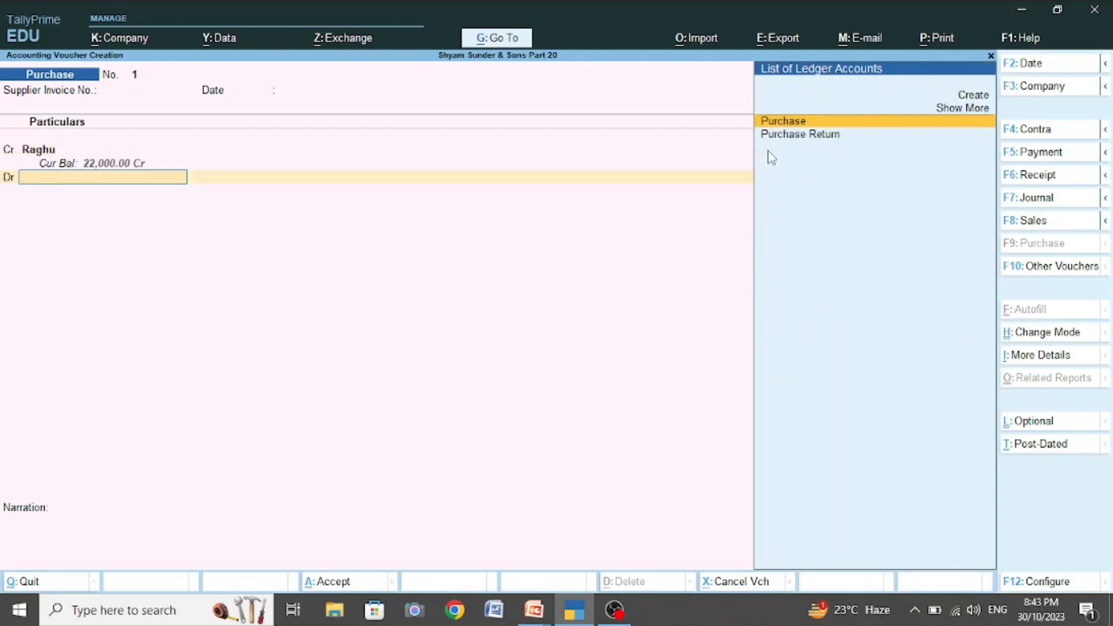
pyautogui.press('Return')
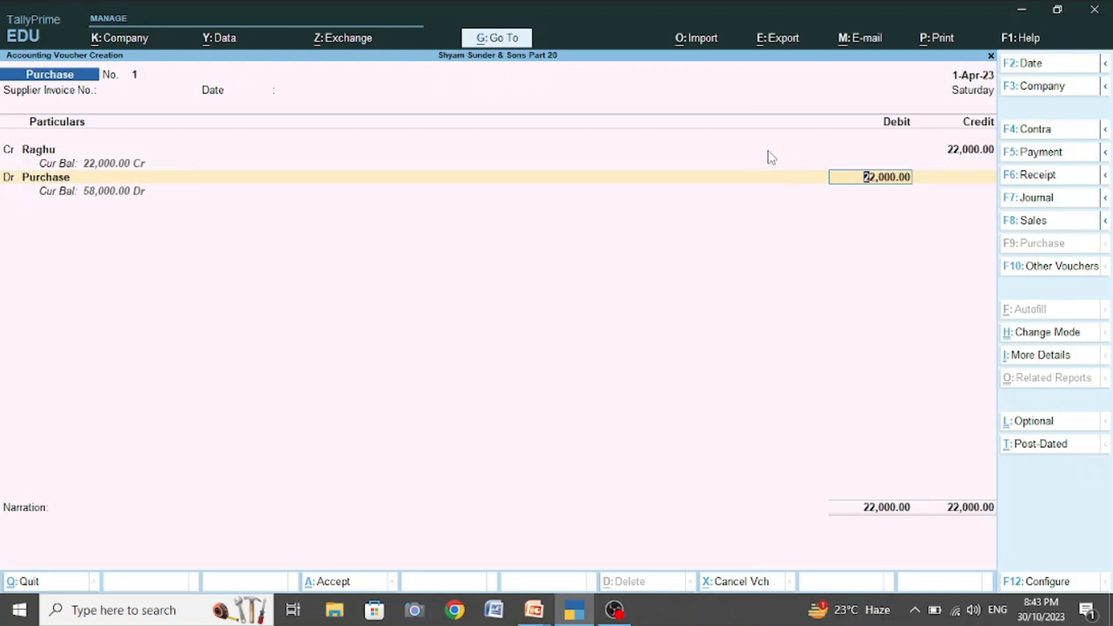
pyautogui.hotkey('ctrl', 'a')
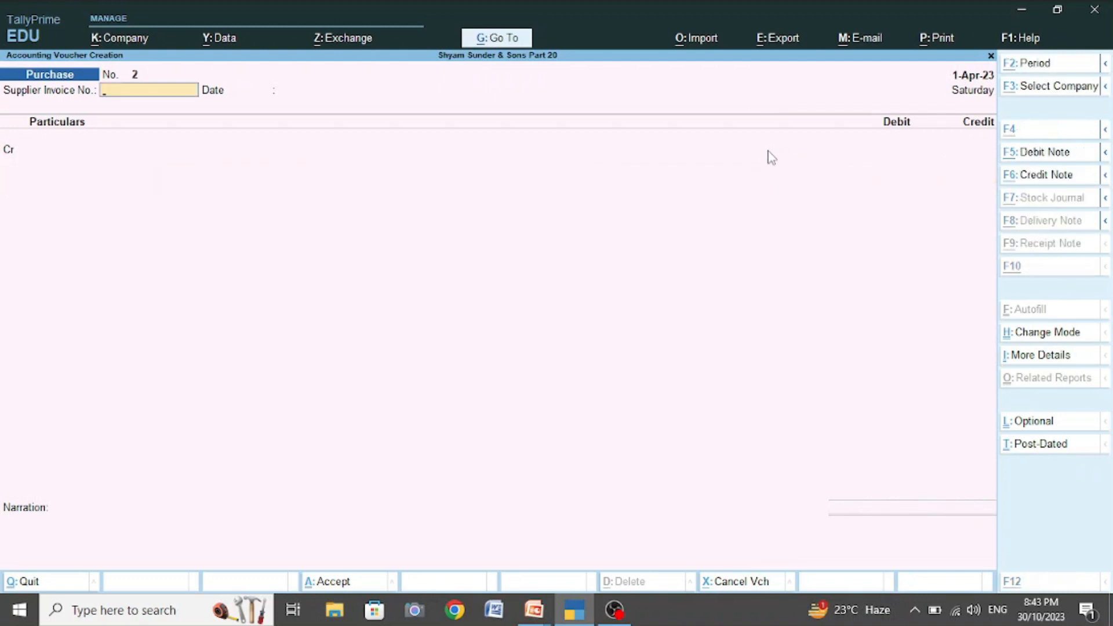
# - Check the transaction list in the presentation, then select the 30,000 supplier's ledger as the credit account of purchase voucher 2
pyautogui.hotkey('alt', 'Tab')
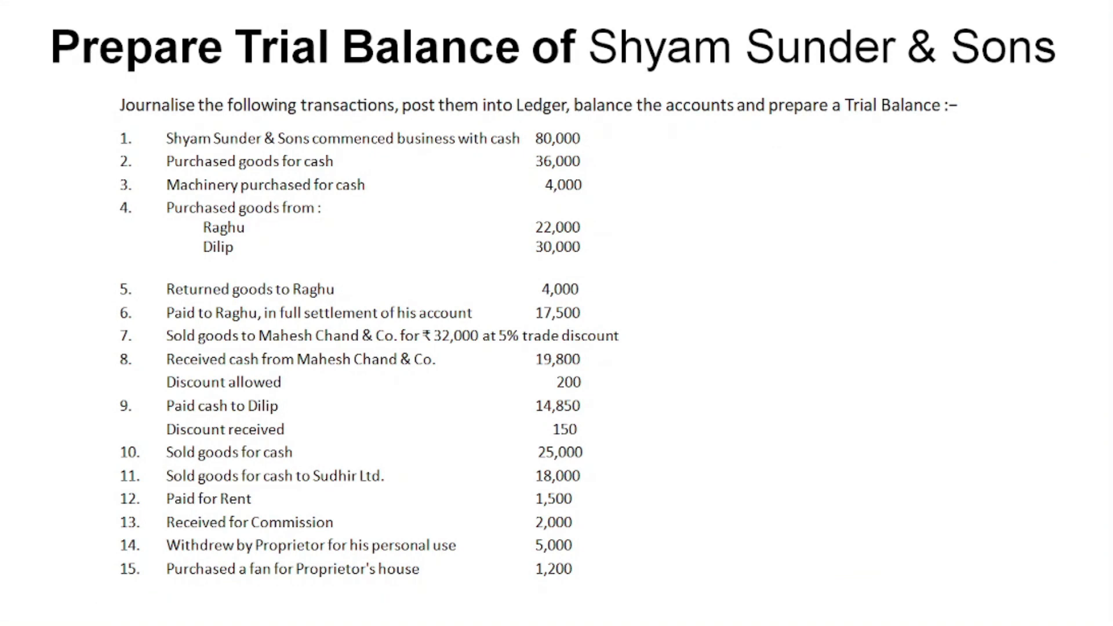
pyautogui.hotkey('alt', 'Tab')
pyautogui.press('Return')
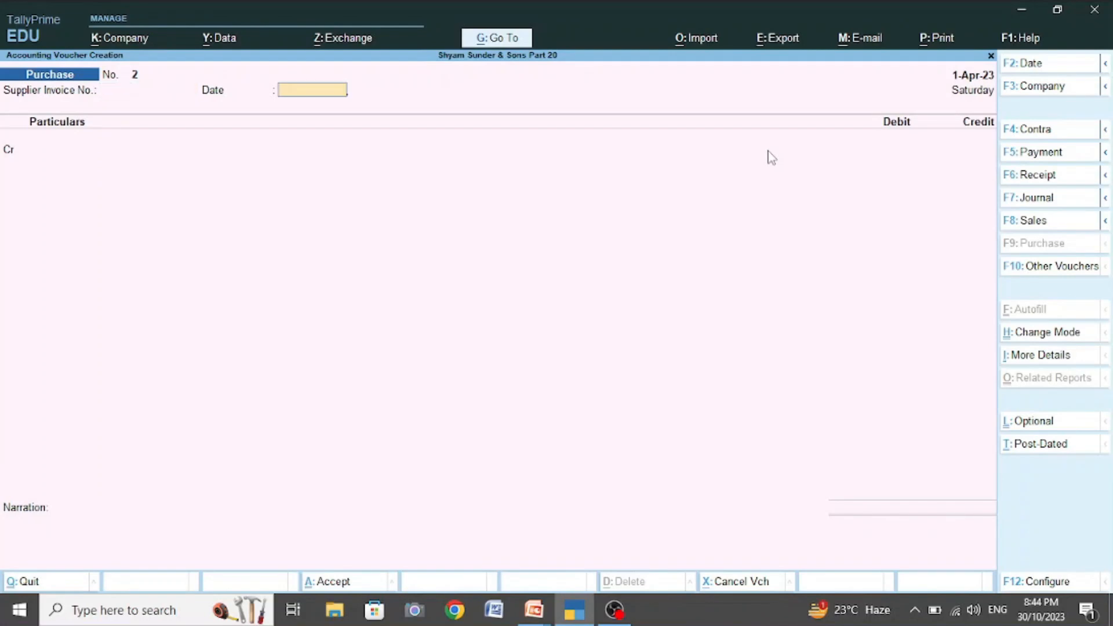
pyautogui.press('Return')
pyautogui.write('D')
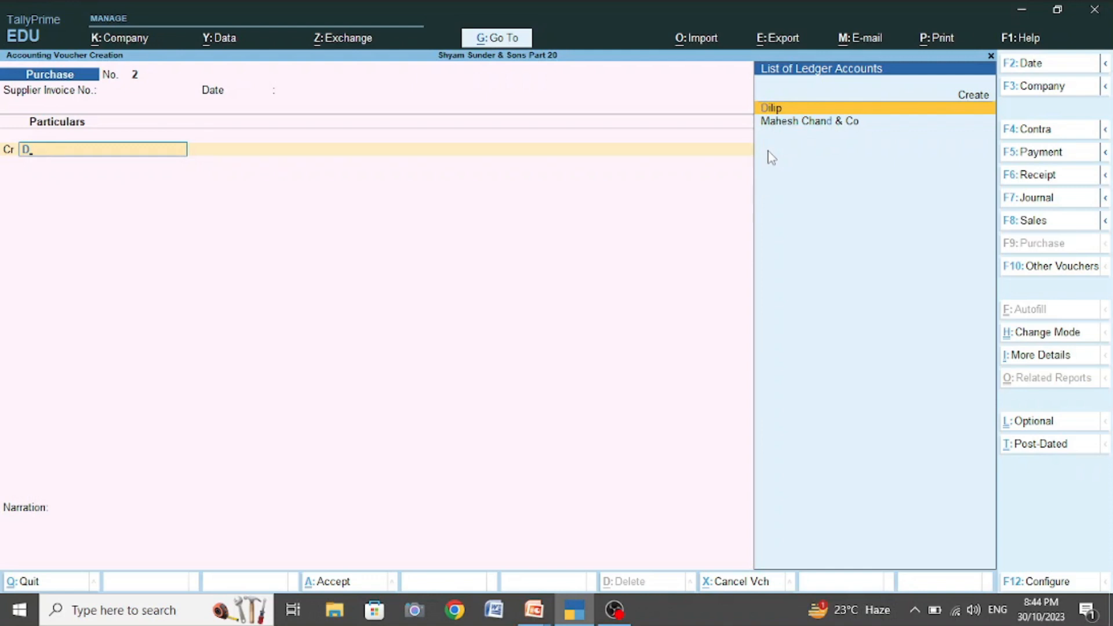
pyautogui.press('Return')
# - Leave all receipt details blank and accept the supplier's default party details for purchase voucher 2
pyautogui.press('Return')
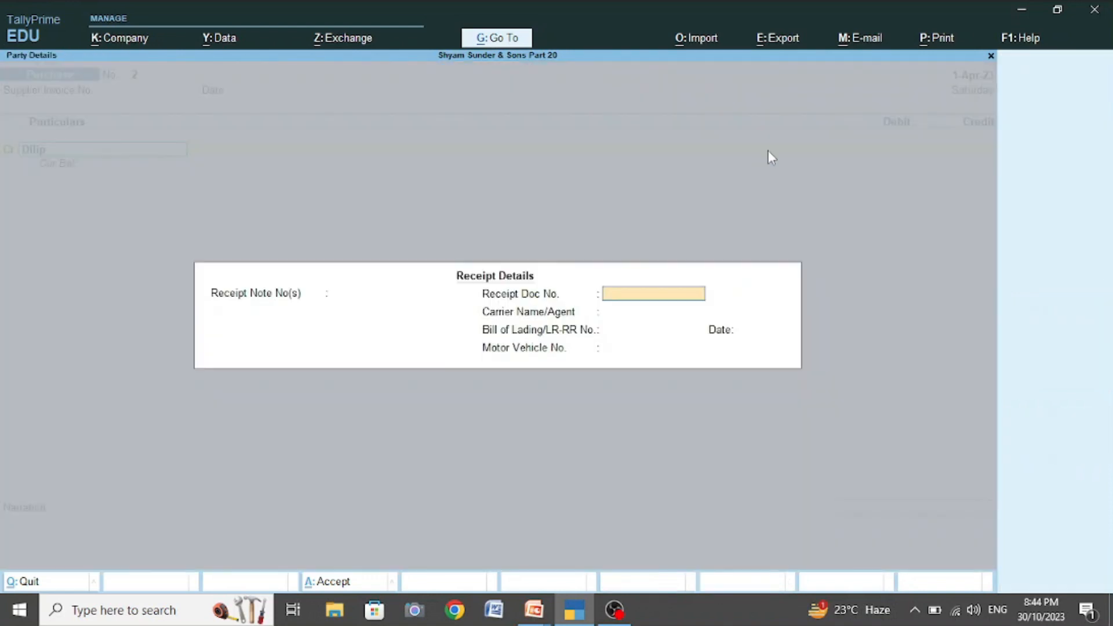
pyautogui.press('Return')
pyautogui.press('Return')
pyautogui.press('Return')
pyautogui.press('Return')
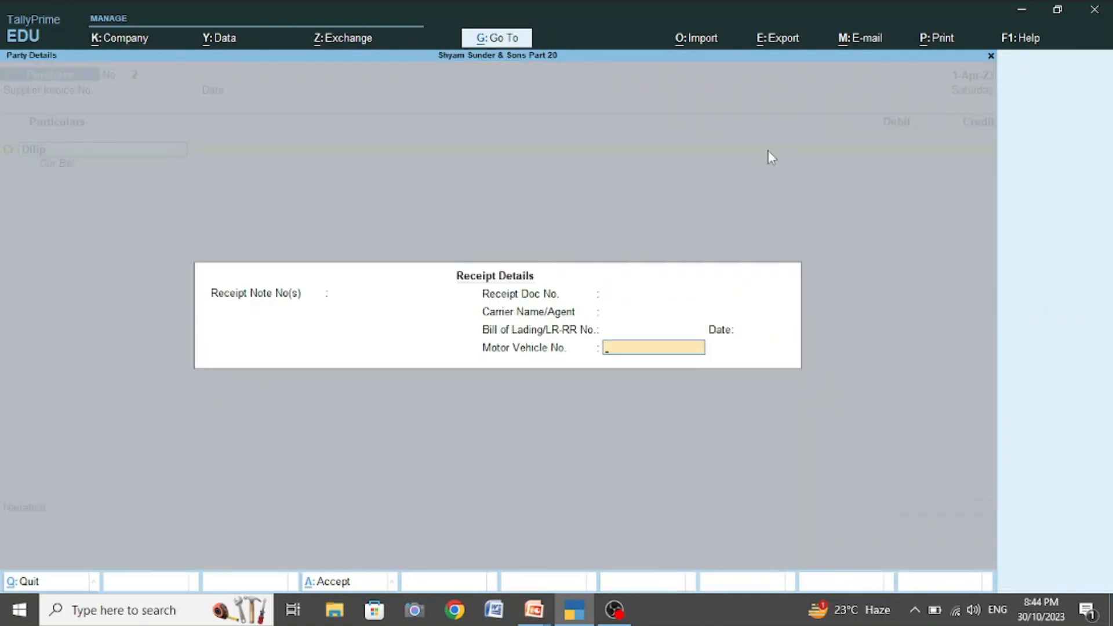
pyautogui.press('Return')
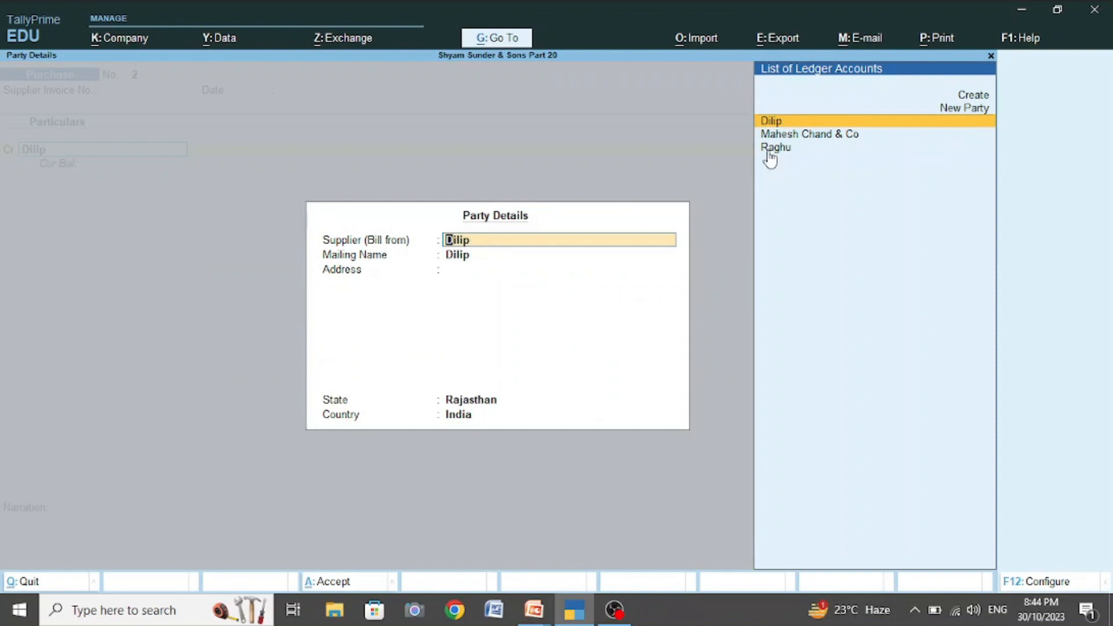
pyautogui.press('Return')
pyautogui.press('Return')
pyautogui.press('Return')
pyautogui.press('Return')
pyautogui.press('Return')
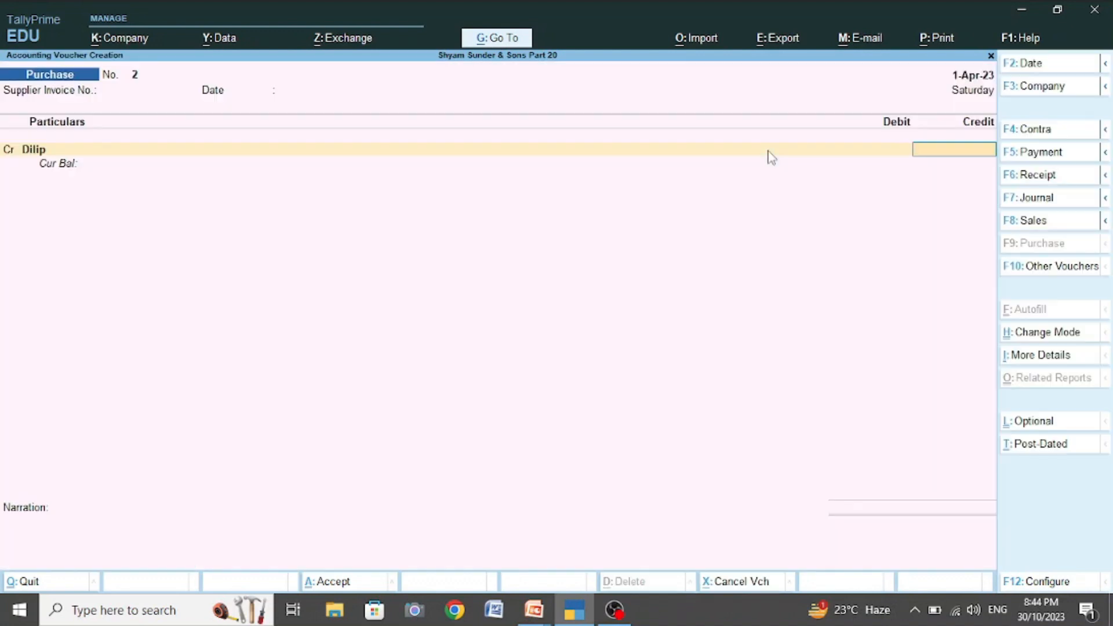
# - Enter 30,000 as the supplier's credit, debit the Purchase ledger with the same amount and save the voucher
pyautogui.write('30000')
pyautogui.press('Return')
pyautogui.press('Return')
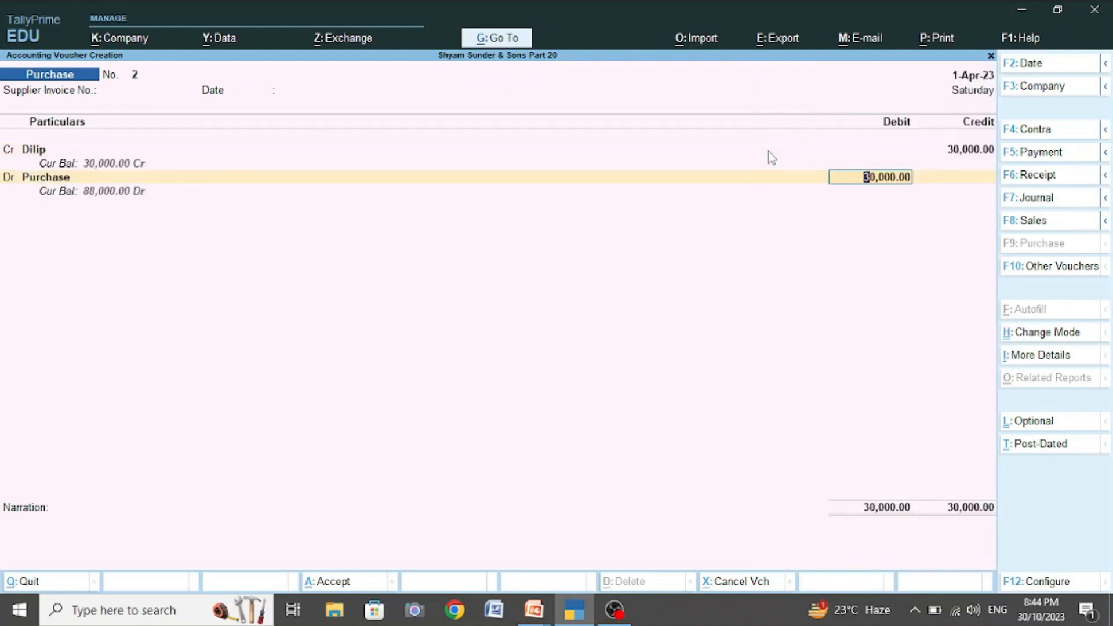
pyautogui.hotkey('ctrl', 'a')
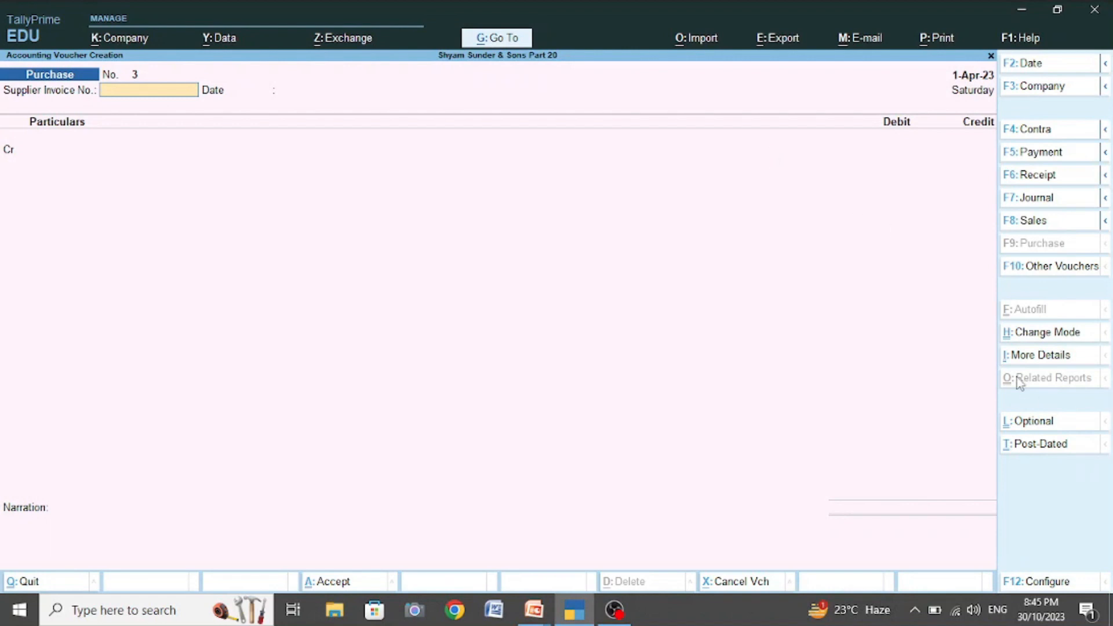
# - Start a Debit Note for the 22,000 supplier, leaving dispatch and original invoice details blank and keeping the default party details
pyautogui.click(1056, 271)
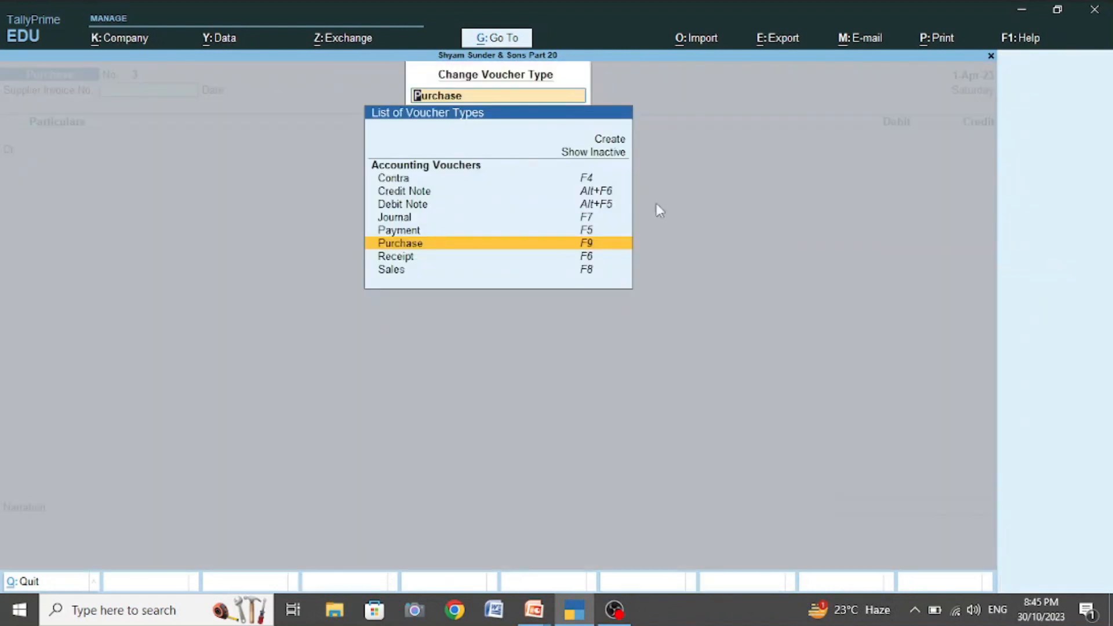
pyautogui.click(404, 205)
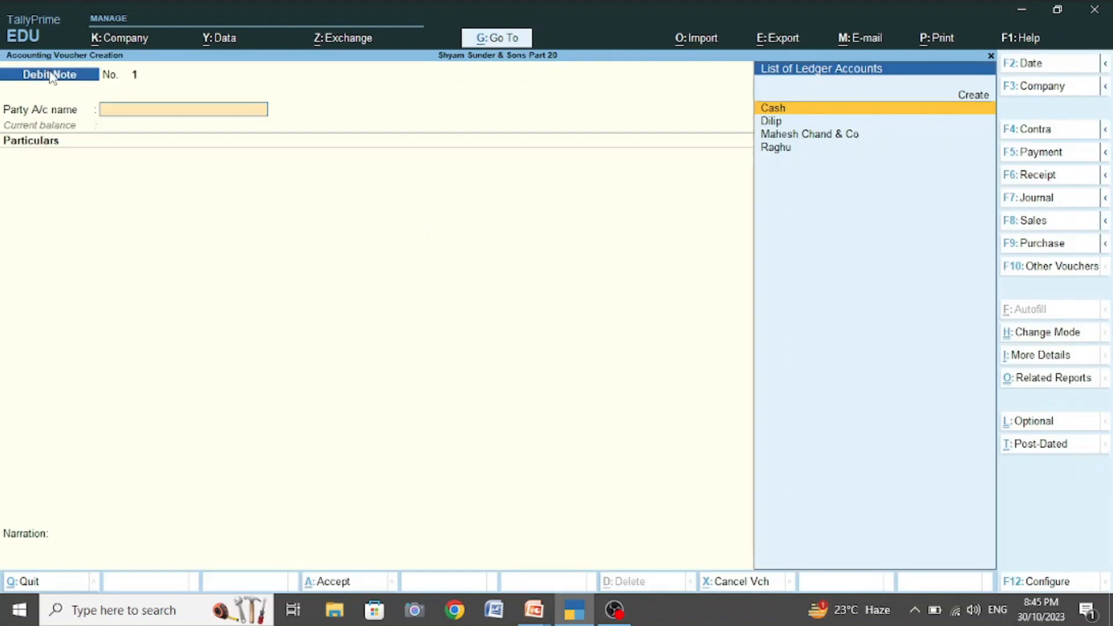
pyautogui.click(779, 151)
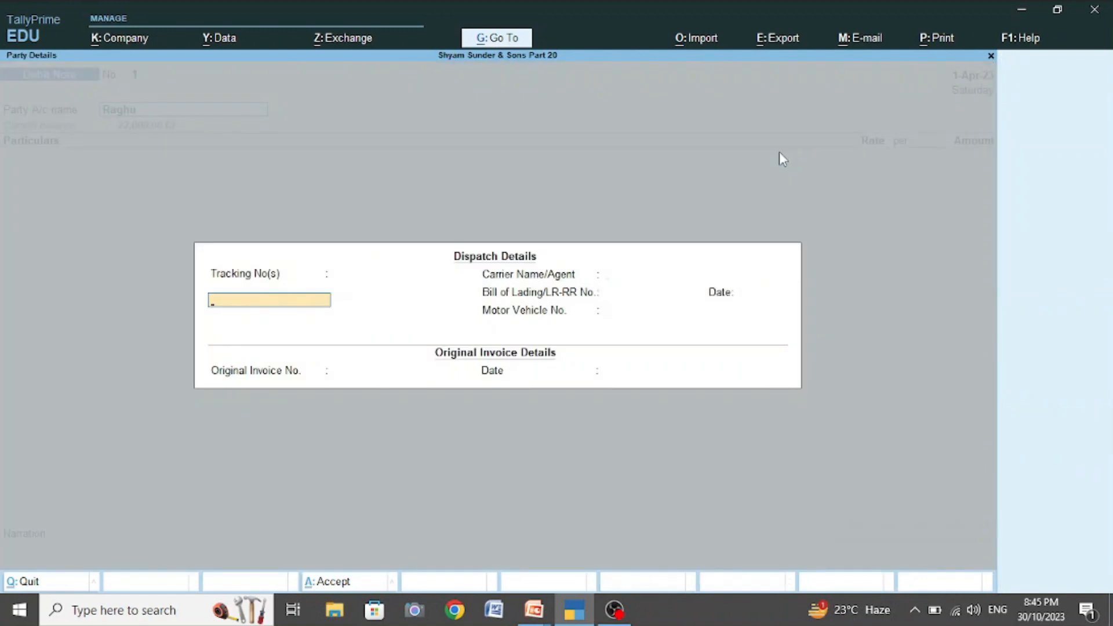
pyautogui.press('Return')
pyautogui.press('Return')
pyautogui.press('Return')
pyautogui.press('Return')
pyautogui.press('Return')
pyautogui.press('Return')
pyautogui.press('Return')
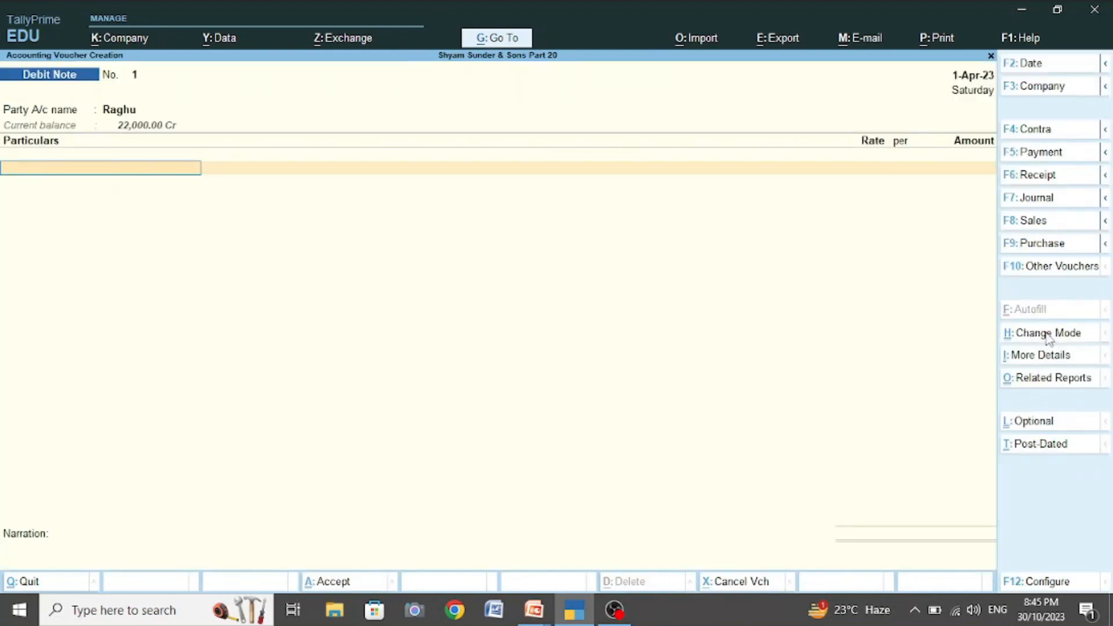
# - Change the debit note to As Voucher mode and reconfirm the supplier with its unchanged dispatch and party details
pyautogui.click(1021, 332)
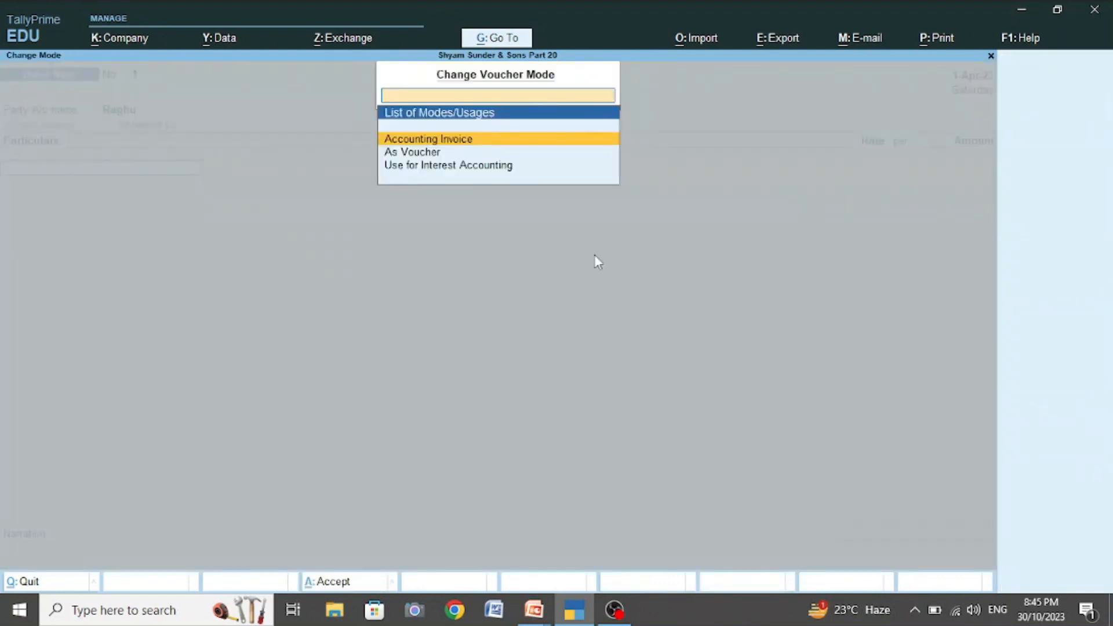
pyautogui.click(424, 153)
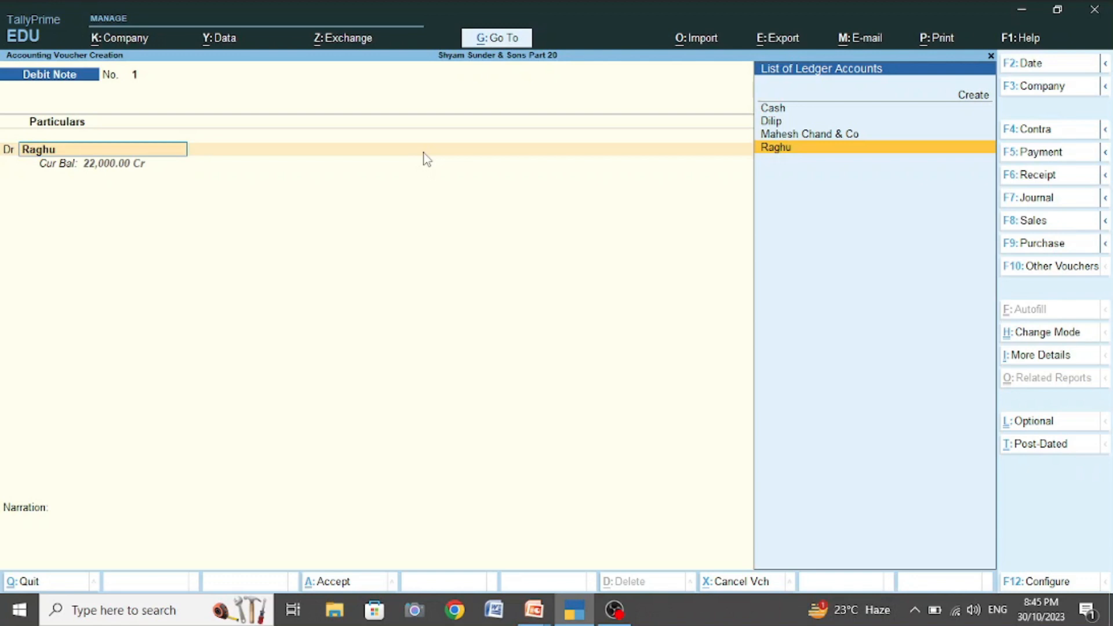
pyautogui.press('Return')
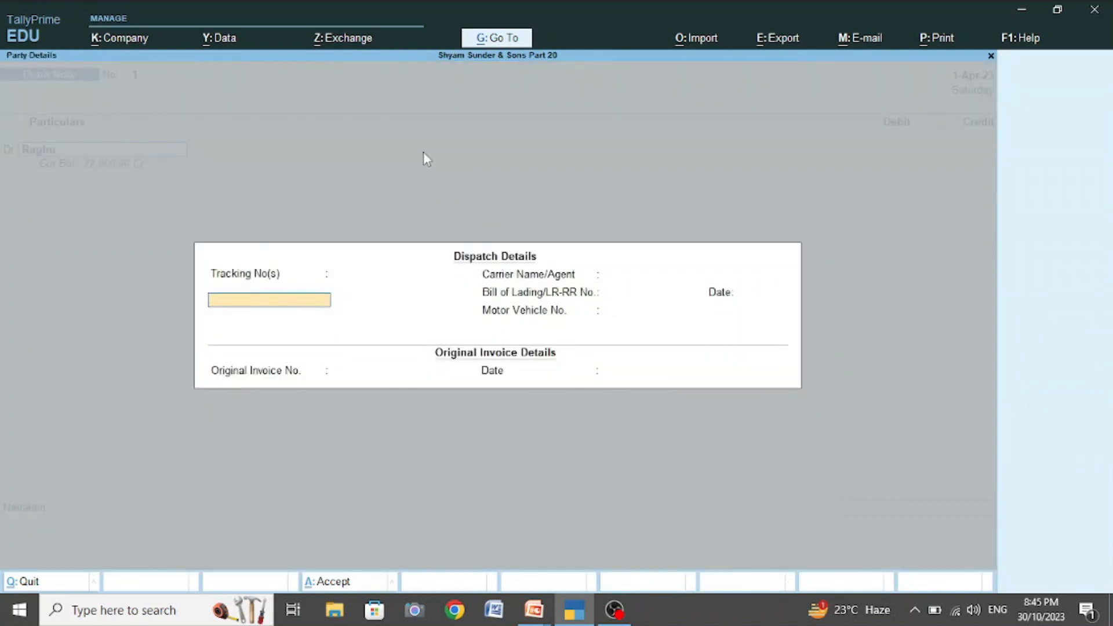
pyautogui.hotkey('ctrl', 'a')
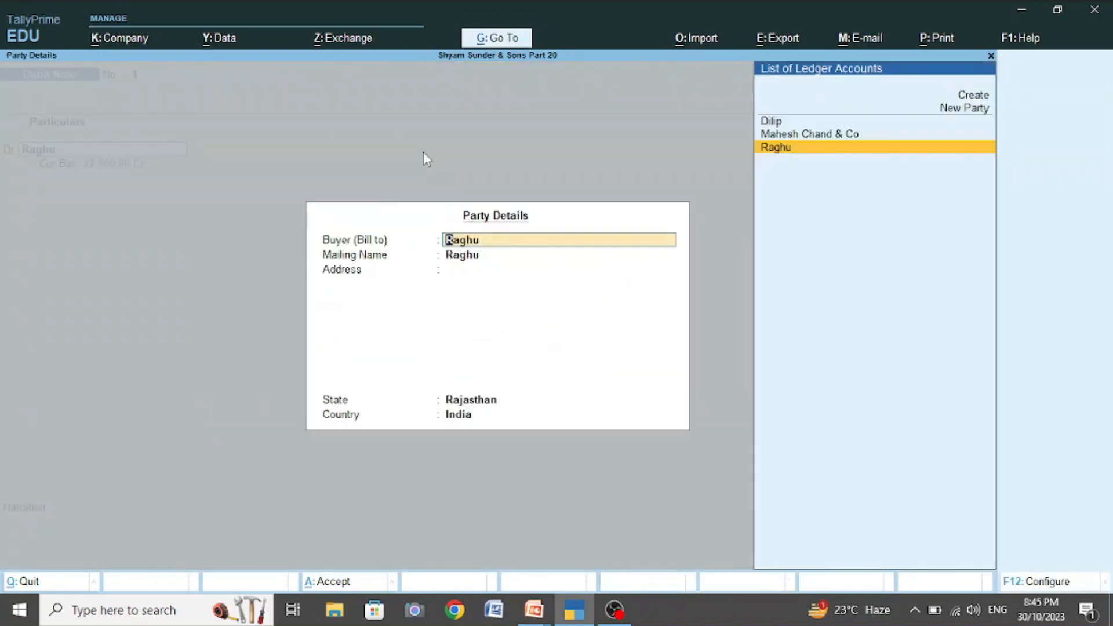
pyautogui.hotkey('ctrl', 'a')
# - Debit the supplier 4,000, credit Purchase Return with the same amount and save the debit note
pyautogui.press('Return')
pyautogui.write('Pu')
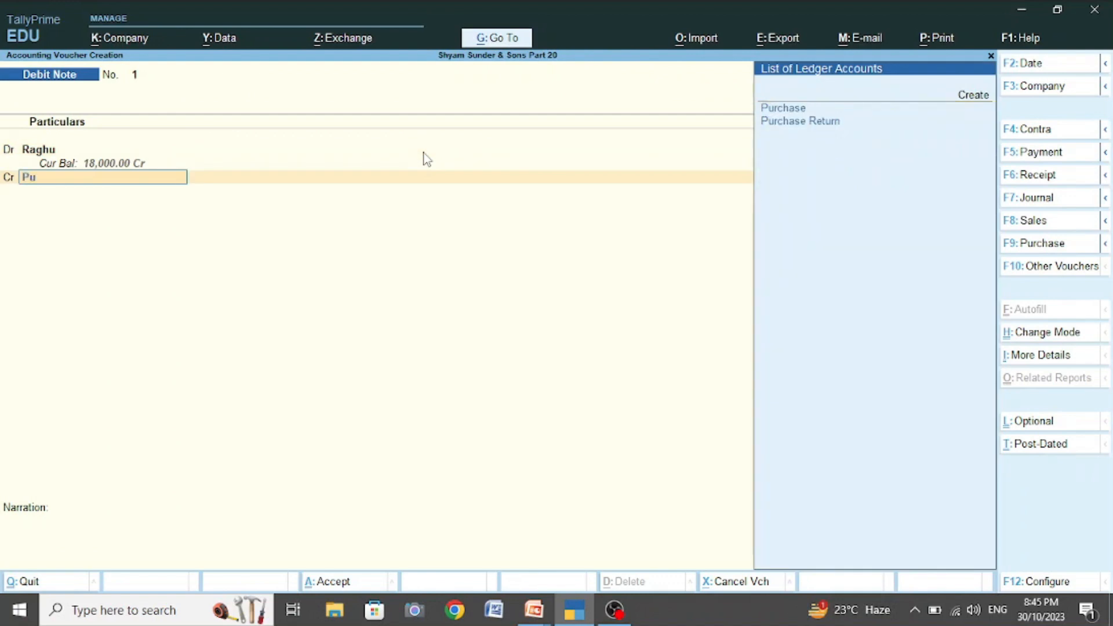
pyautogui.press('Down')
pyautogui.press('Return')
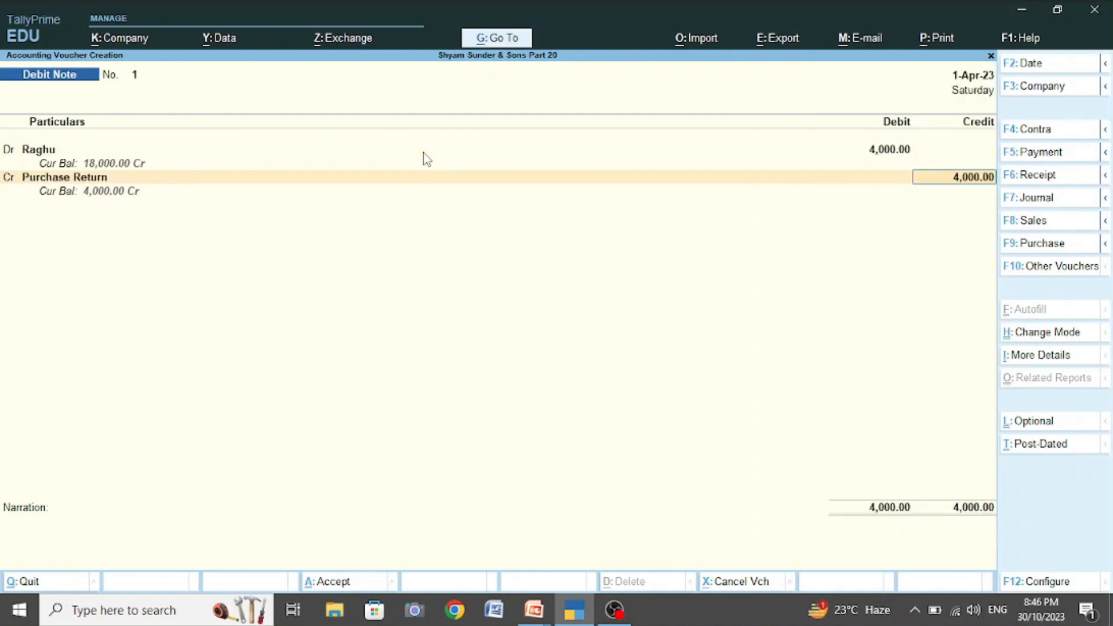
pyautogui.press('ctrl')
pyautogui.hotkey('ctrl', 'a')
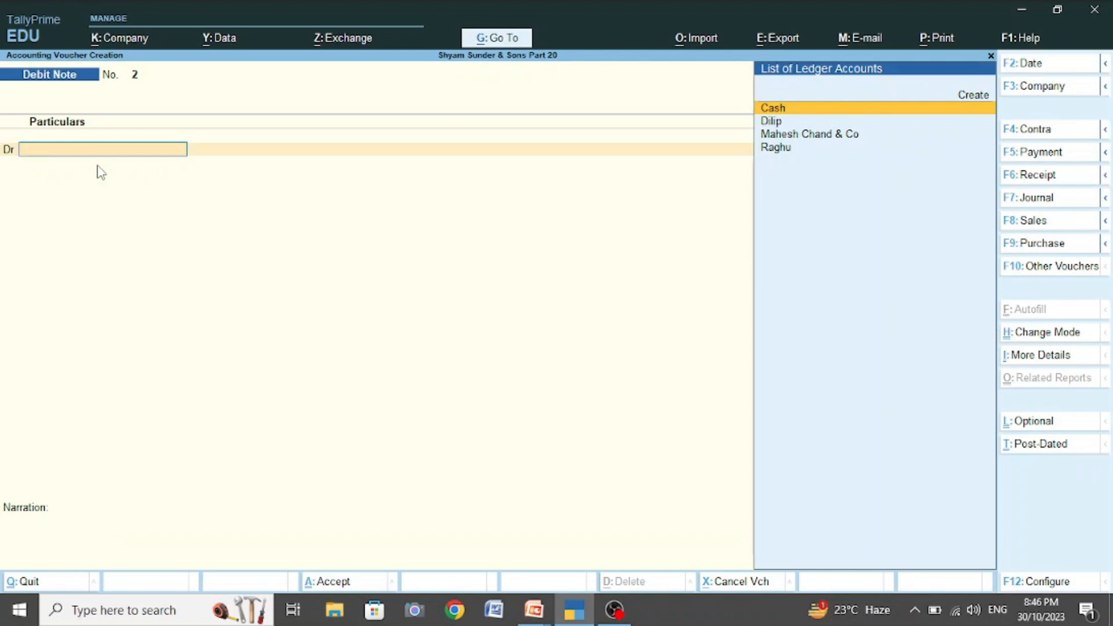
# - Check the transaction list, then start a Payment voucher with the fully settled supplier's ledger as the debit account
pyautogui.hotkey('alt', 'Tab')
pyautogui.click(1035, 155)
pyautogui.write('Ra')
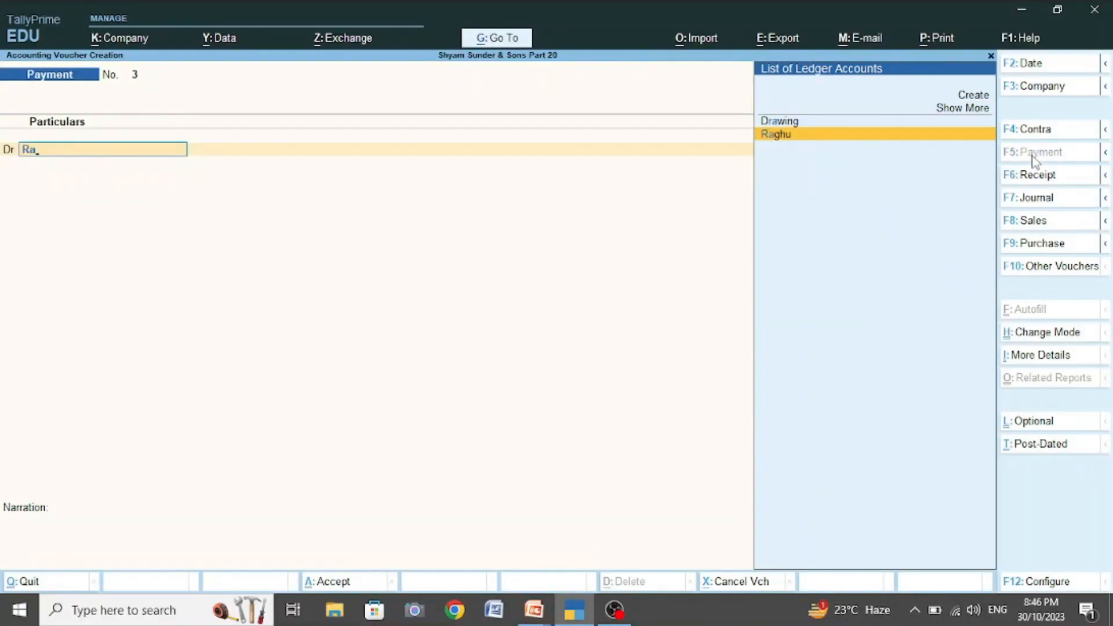
pyautogui.press('Return')
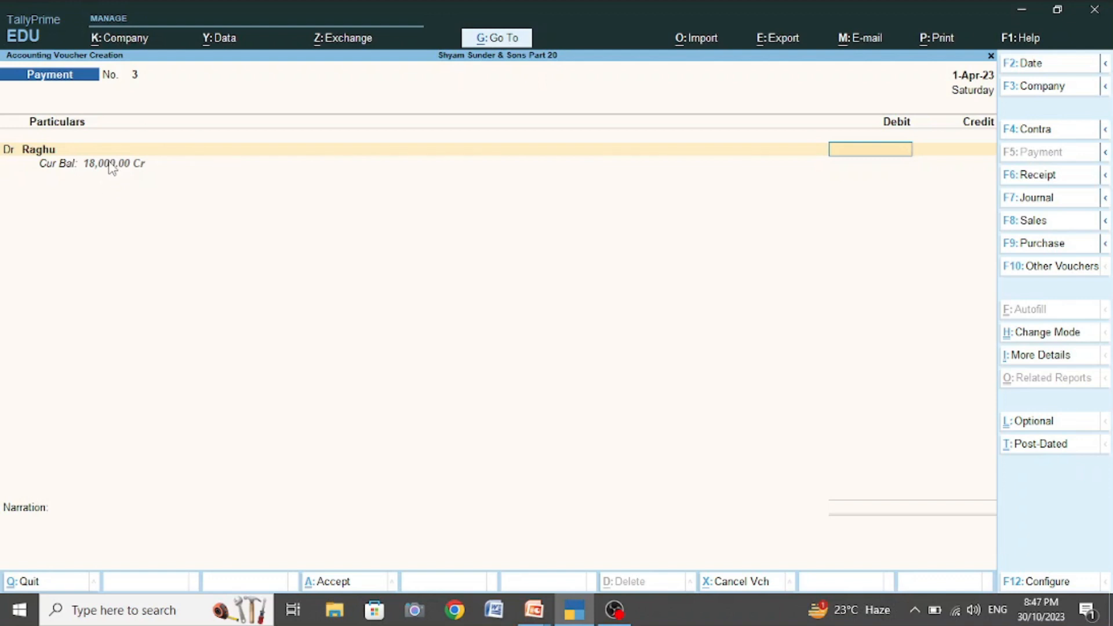
pyautogui.write('17500')
pyautogui.press('BackSpace')
pyautogui.press('BackSpace')
pyautogui.press('BackSpace')
pyautogui.press('BackSpace')
pyautogui.press('BackSpace')
# - Debit the supplier's account with 18,000 in the payment voucher
pyautogui.write('18,000')
pyautogui.press('Return')
pyautogui.press('Return')
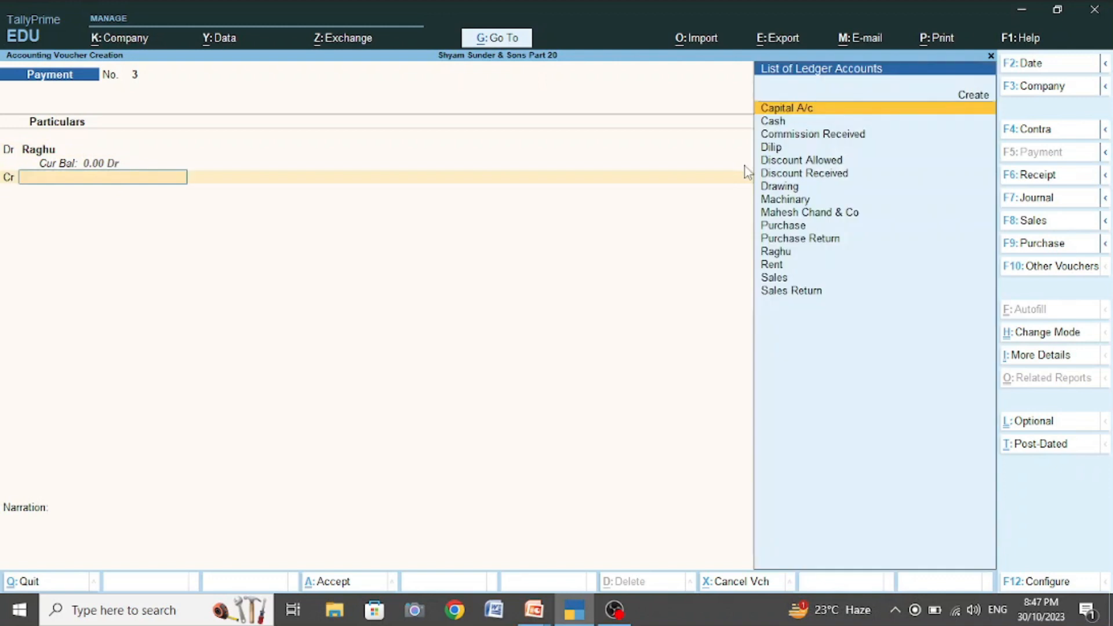
# - Credit the Cash ledger with 17,500 in the payment voucher
pyautogui.write('Cas')
pyautogui.press('Return')
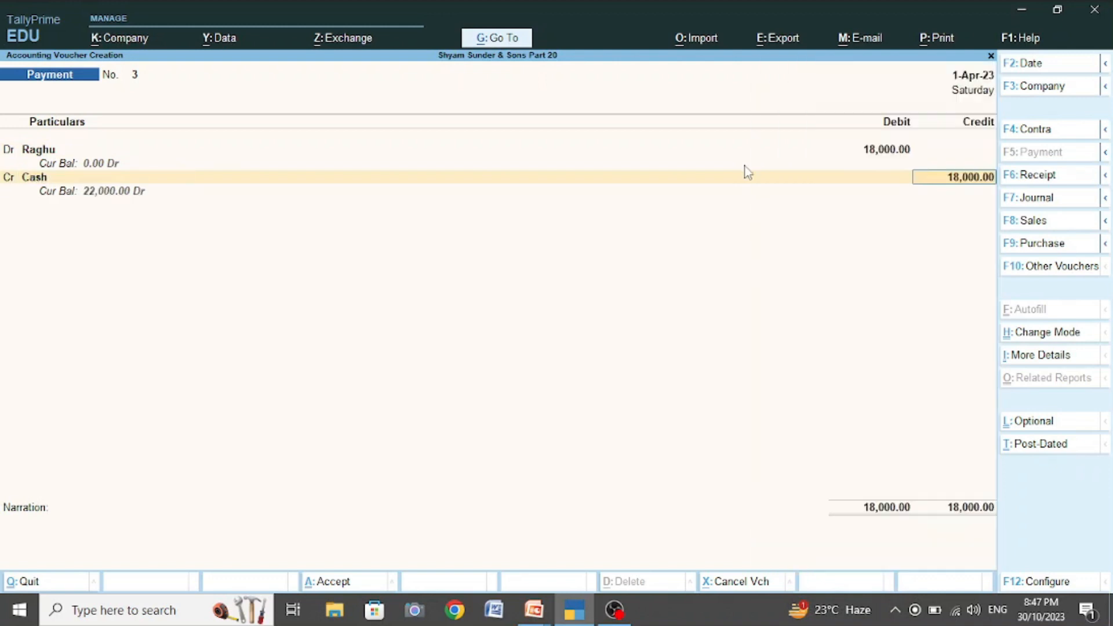
pyautogui.write('17500')
pyautogui.press('Return')
pyautogui.press('Return')
# - Add Discount Received as a second credit line for the remaining 500 of the payment
pyautogui.write('Di')
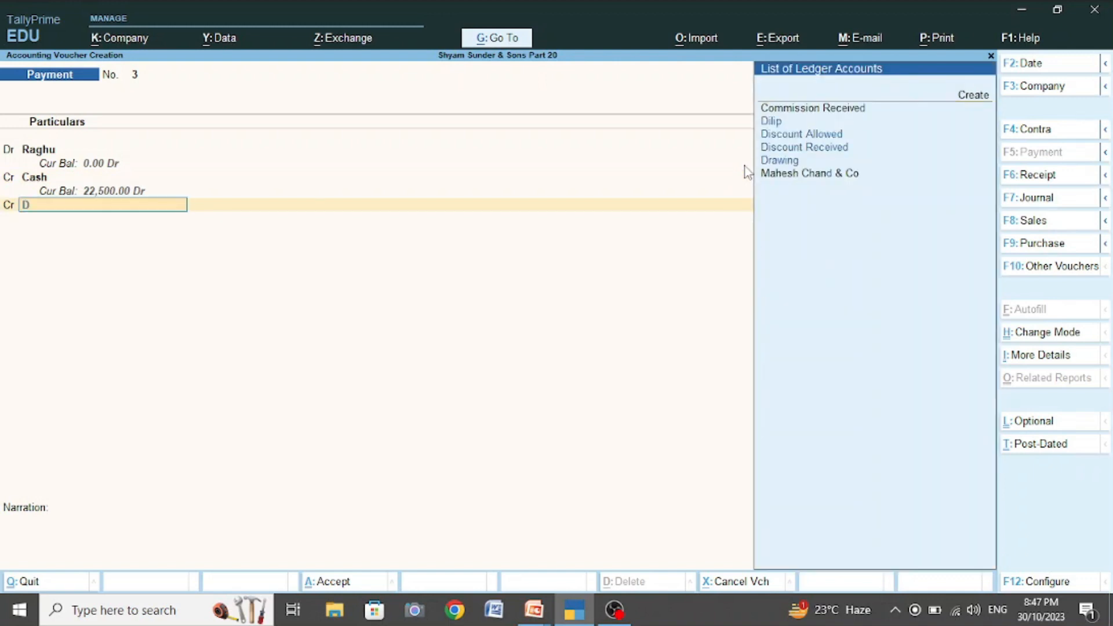
pyautogui.press('Down')
pyautogui.press('Down')
pyautogui.press('Return')
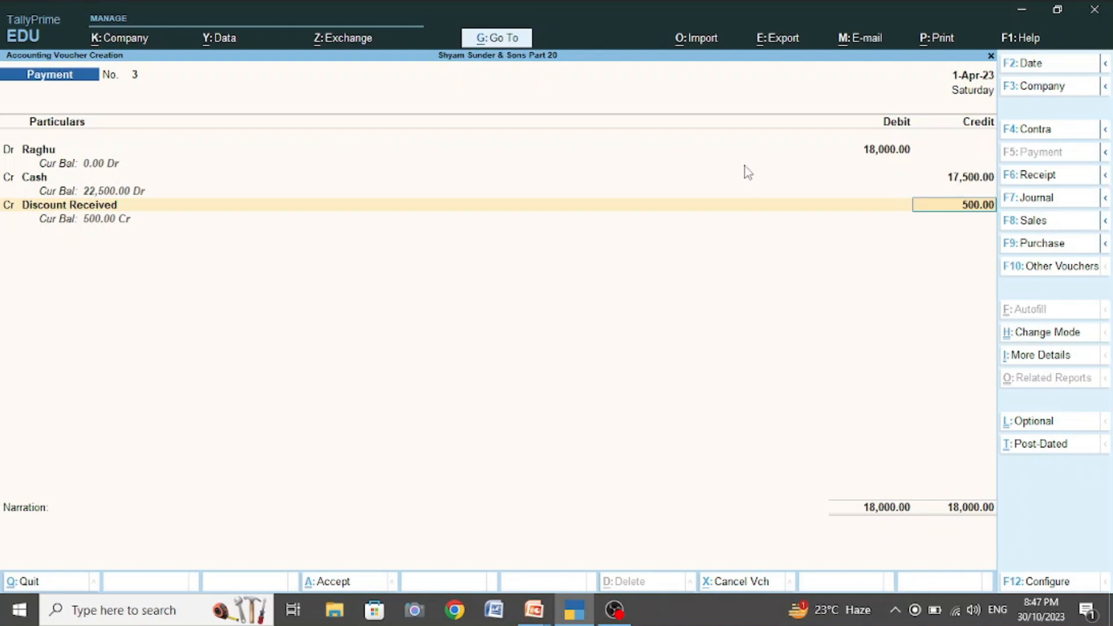
# - Save the payment voucher and use the calculator to work out 5% of 32,000 and the net amount after deducting 1,600
pyautogui.hotkey('ctrl', 'a')
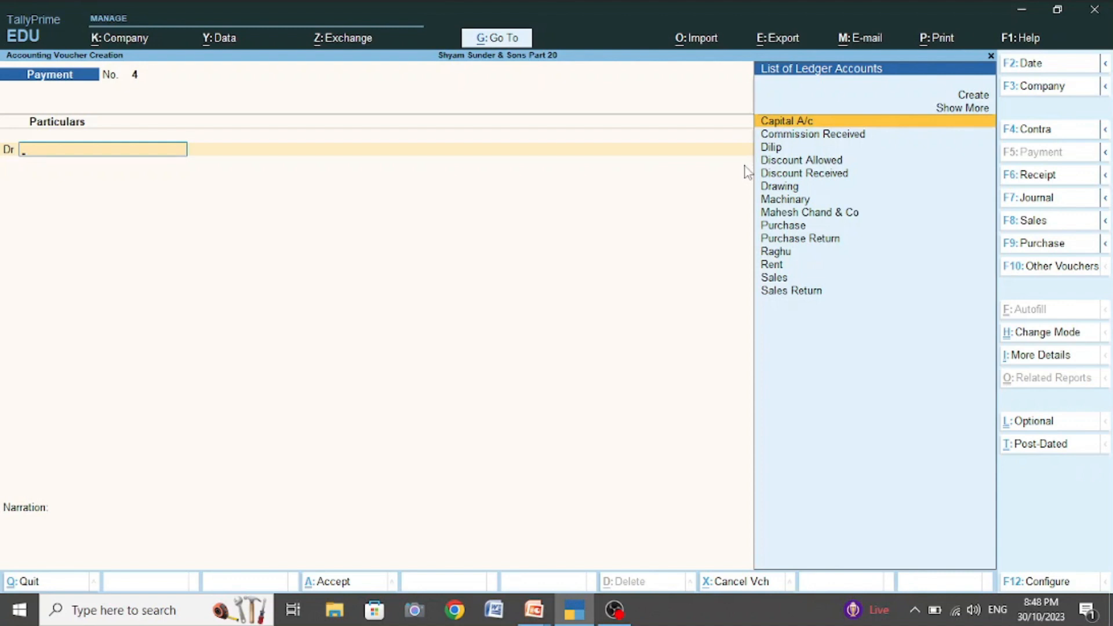
pyautogui.hotkey('ctrl', 'n')
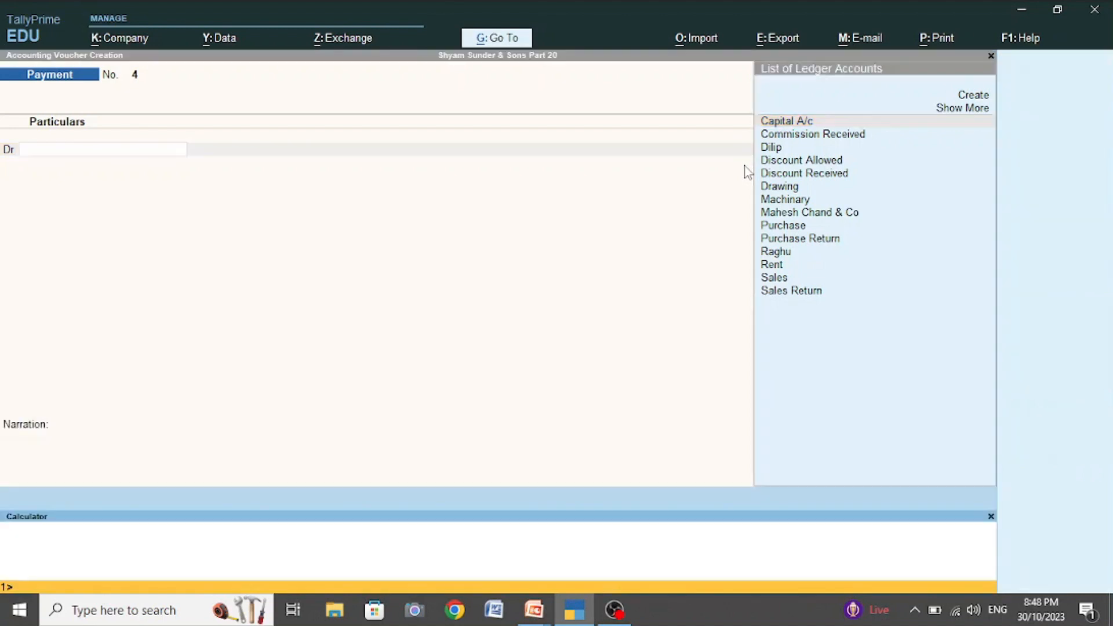
pyautogui.write('32000*5%')
pyautogui.press('Return')
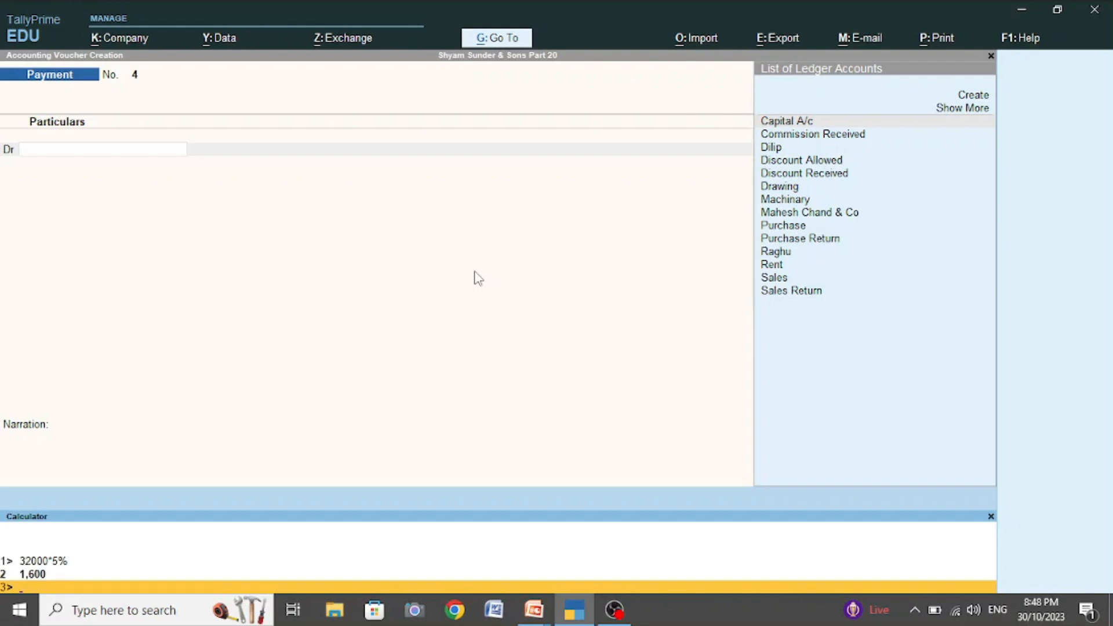
pyautogui.write('32000-1600')
pyautogui.press('Return')
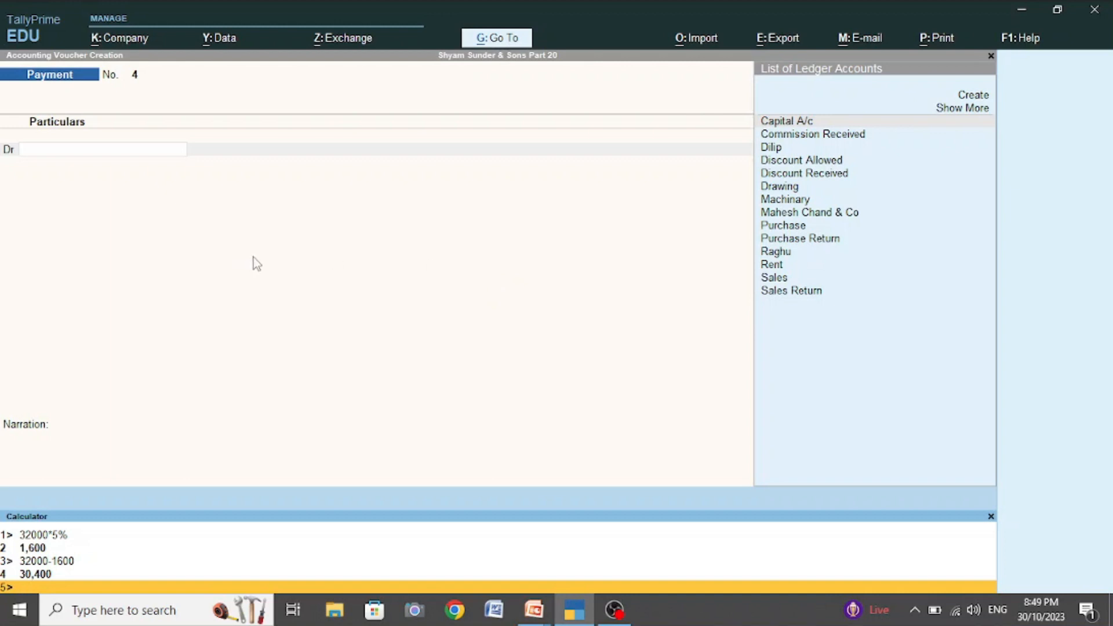
# - Start a Sales voucher and change its entry mode to As Voucher
pyautogui.click(311, 298)
pyautogui.click(1032, 227)
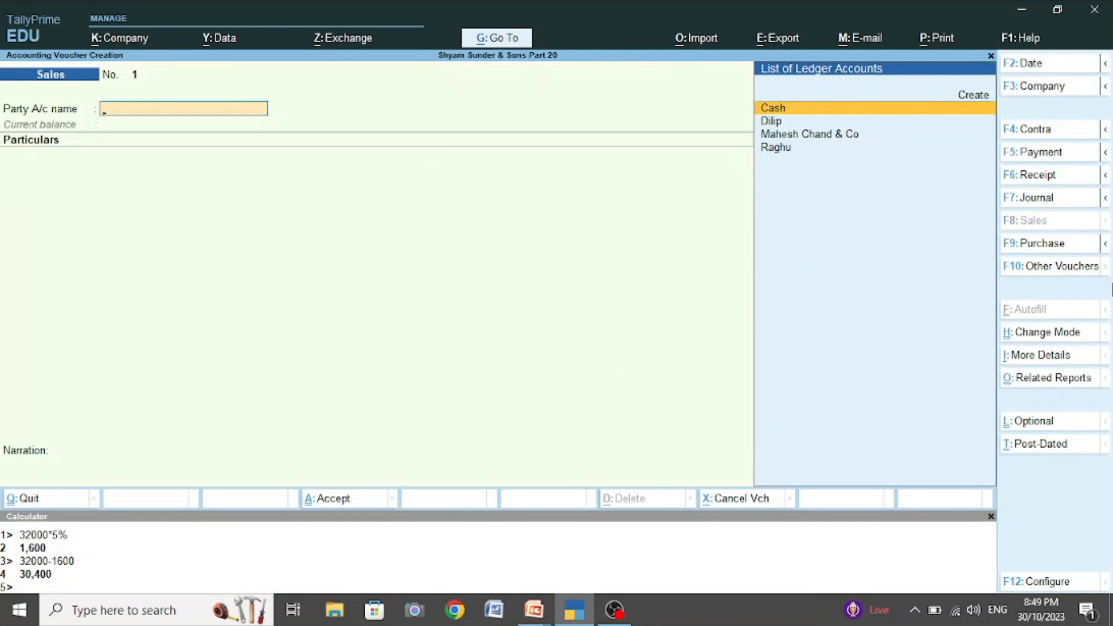
pyautogui.click(1048, 335)
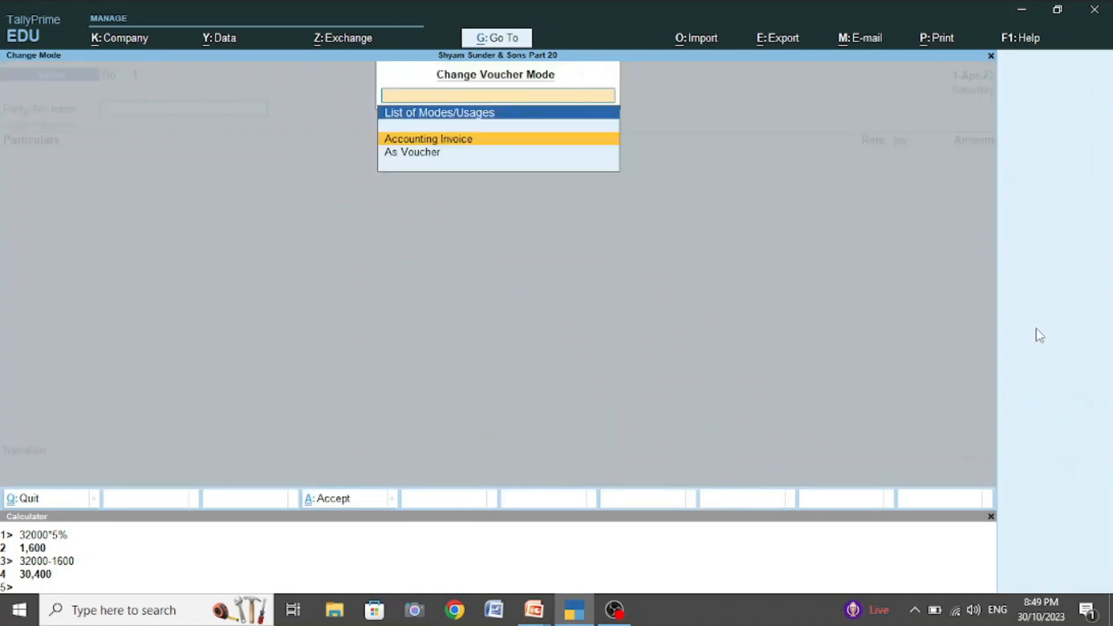
pyautogui.click(419, 156)
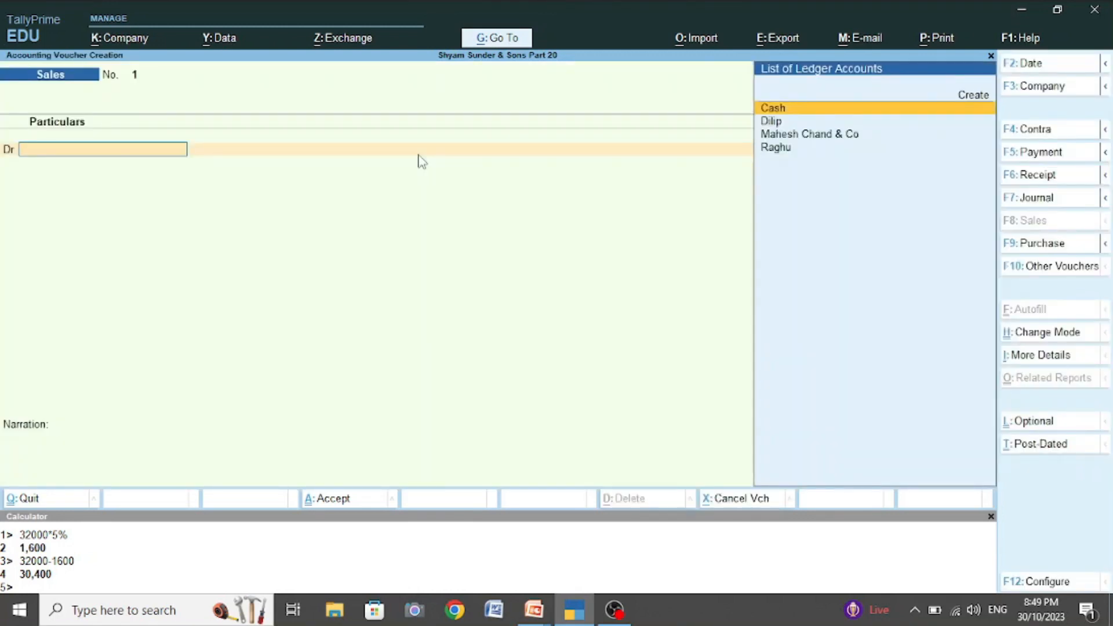
# - Debit Mahesh Chand & Co with 30,400 in the sales voucher, accepting the dispatch and party details without entering anything
pyautogui.write('Mah')
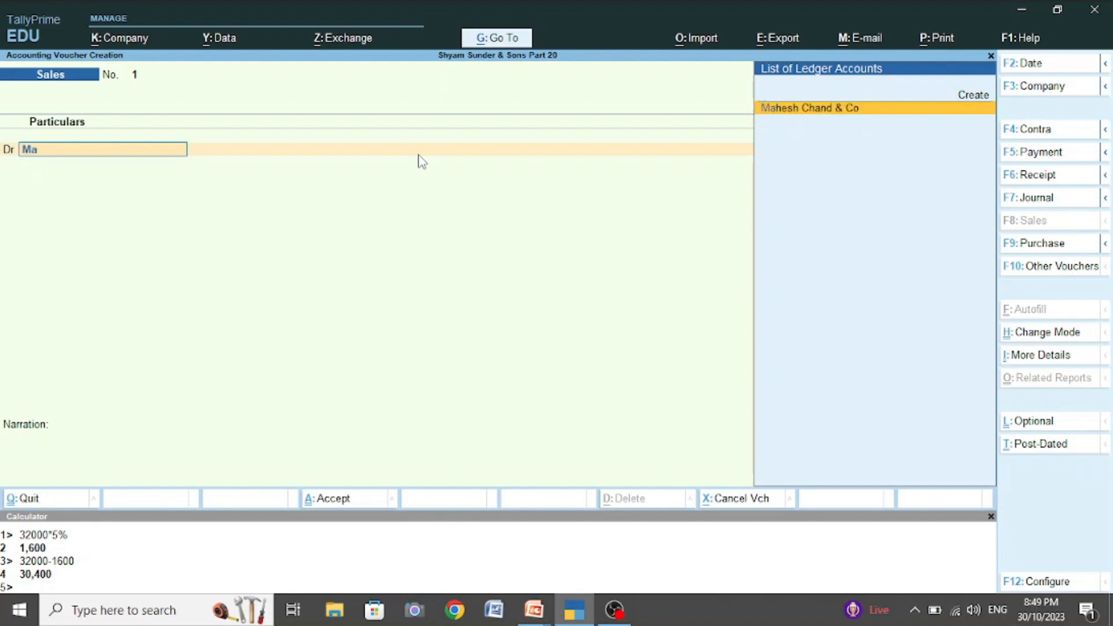
pyautogui.press('Return')
pyautogui.press('Return')
pyautogui.press('Return')
pyautogui.press('Return')
pyautogui.press('Return')
pyautogui.press('Return')
pyautogui.press('Return')
pyautogui.press('Return')
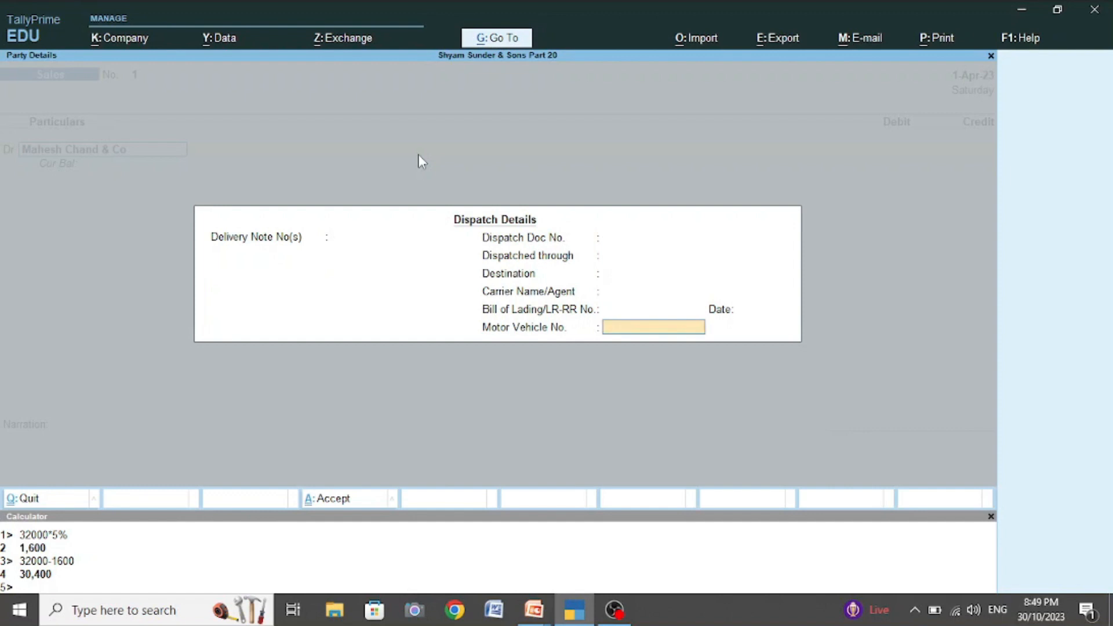
pyautogui.press('Return')
pyautogui.write('30400')
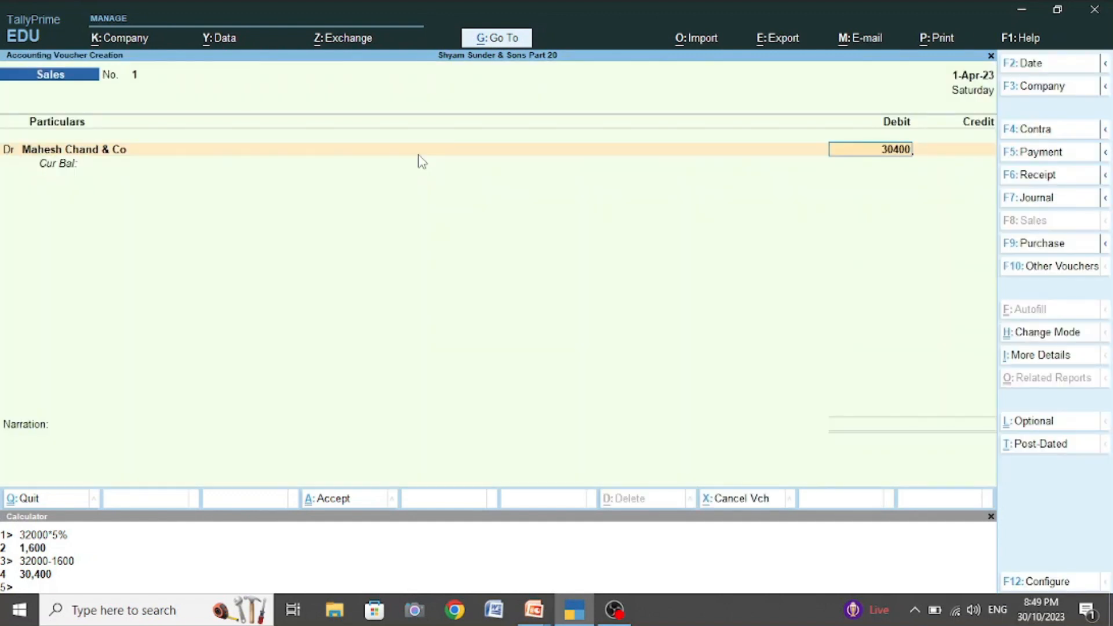
pyautogui.press('Return')
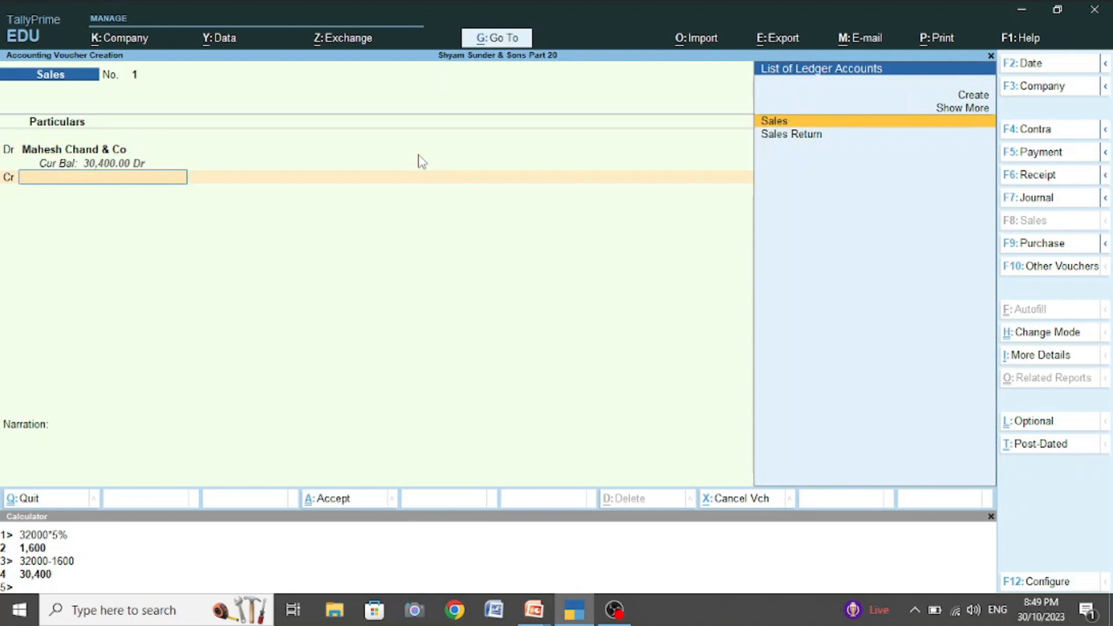
# - Credit the Sales ledger with 30,400 and save the sales voucher
pyautogui.press('Return')
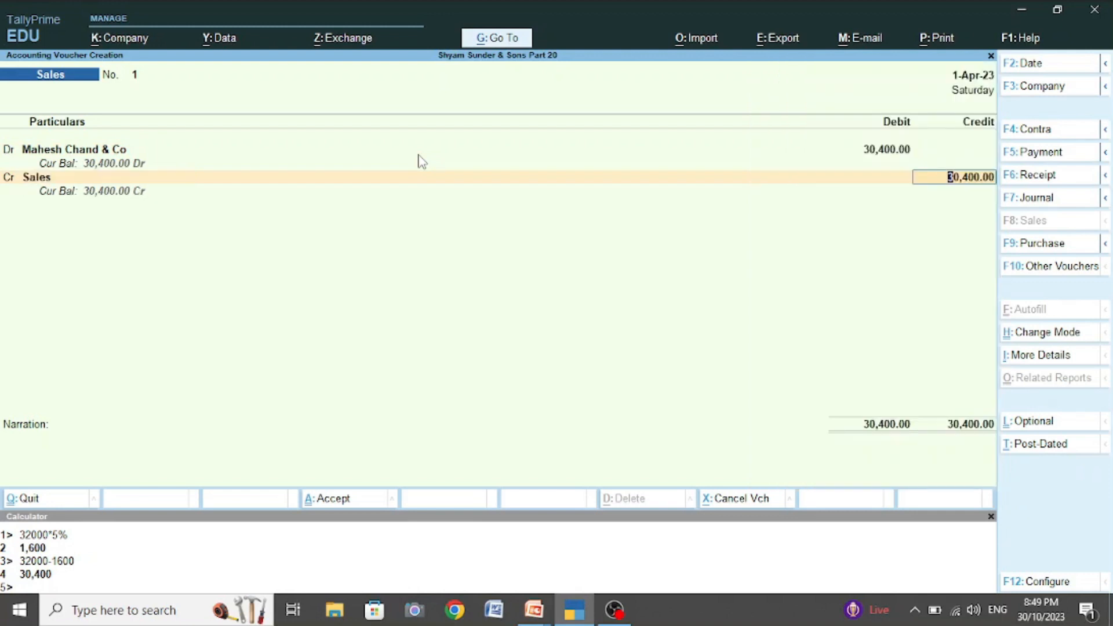
pyautogui.press('ctrl')
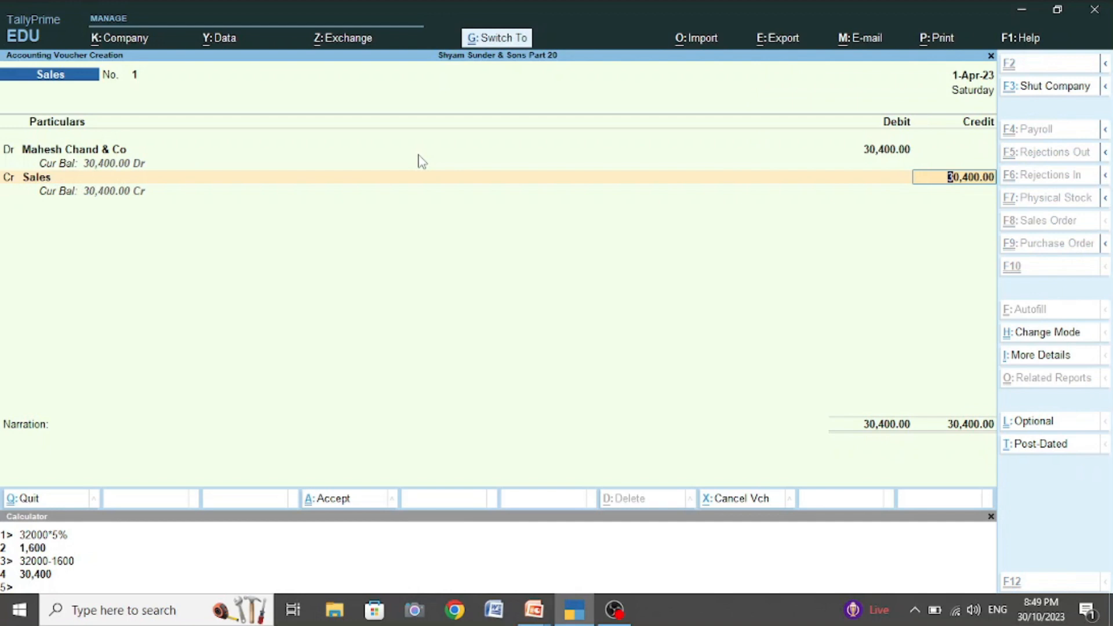
pyautogui.hotkey('ctrl', 'a')
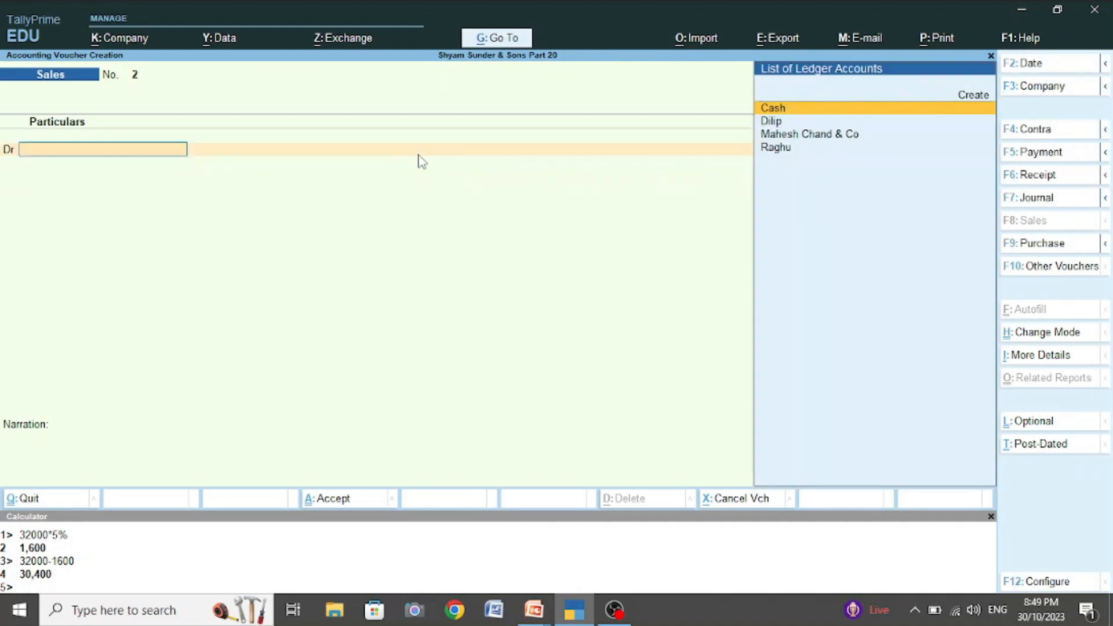
# - Check the transaction list, start a Receipt voucher and credit Mahesh Chand & Co with 20,000
pyautogui.hotkey('alt', 'Tab')
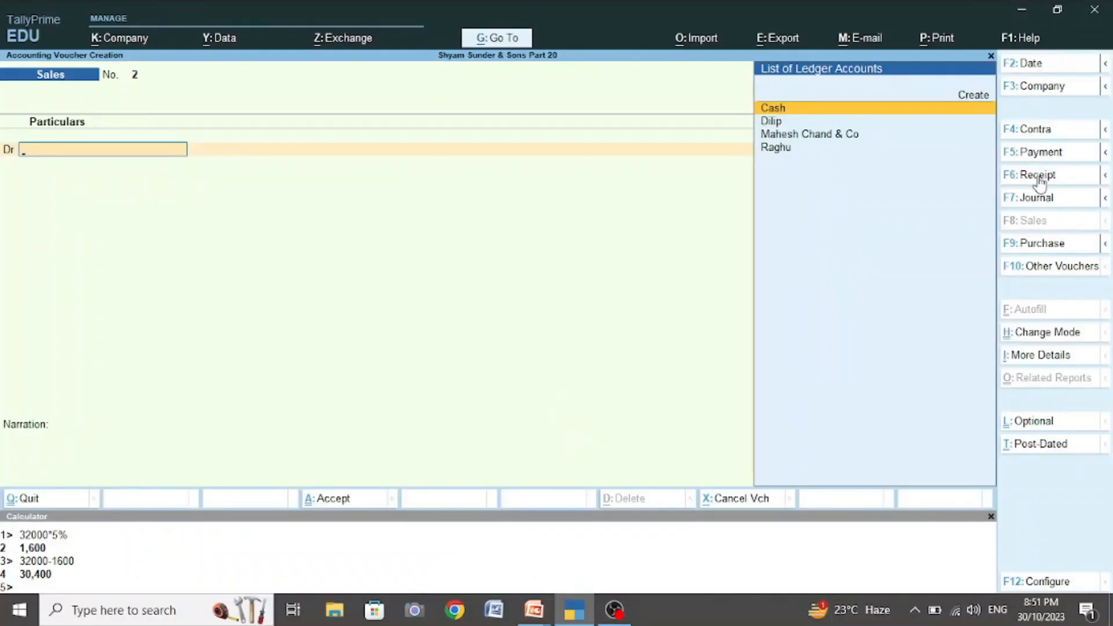
pyautogui.click(1039, 178)
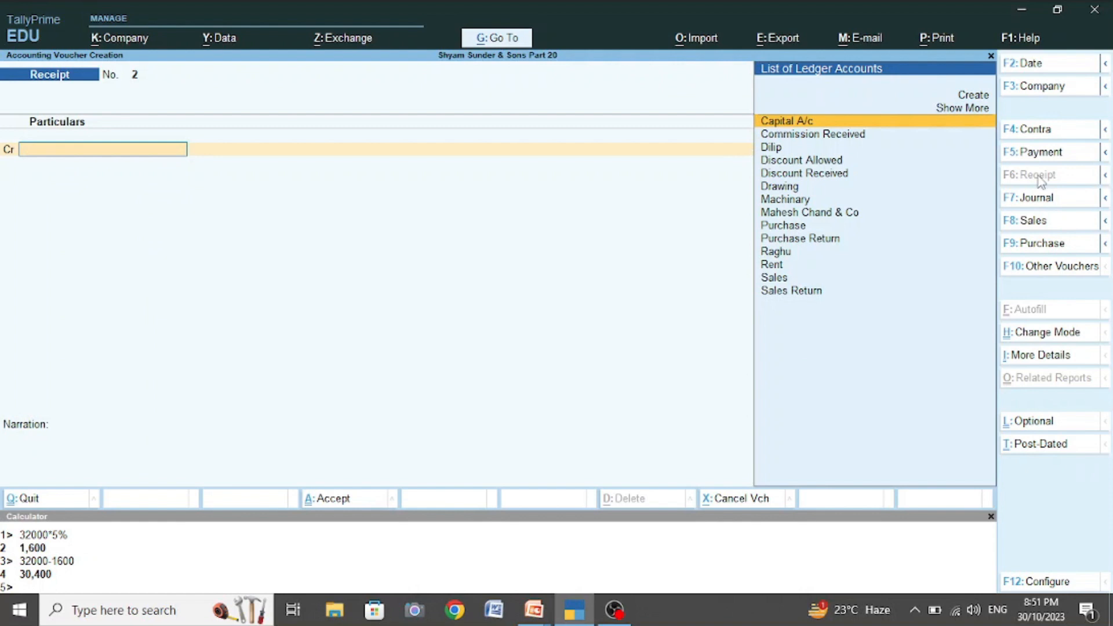
pyautogui.write('Mah')
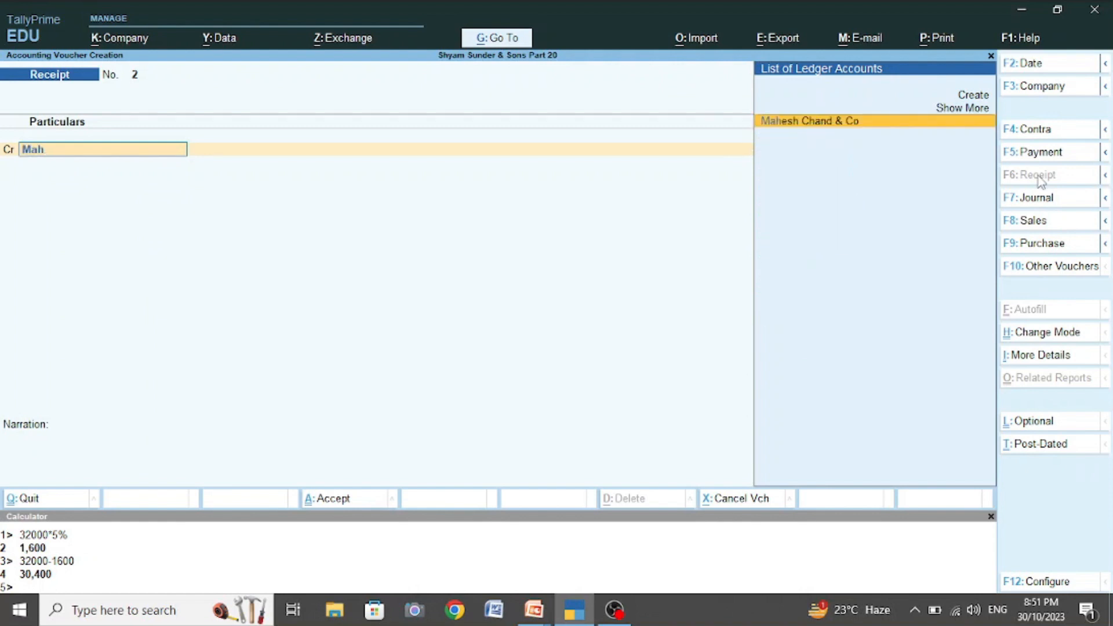
pyautogui.press('Return')
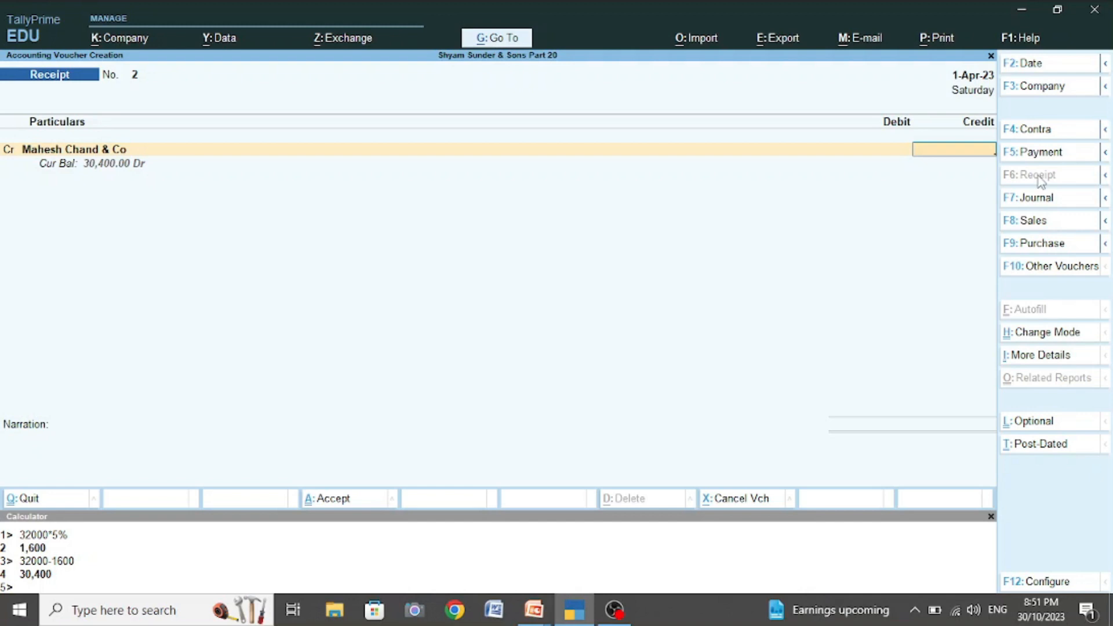
pyautogui.write('20000')
pyautogui.press('Return')
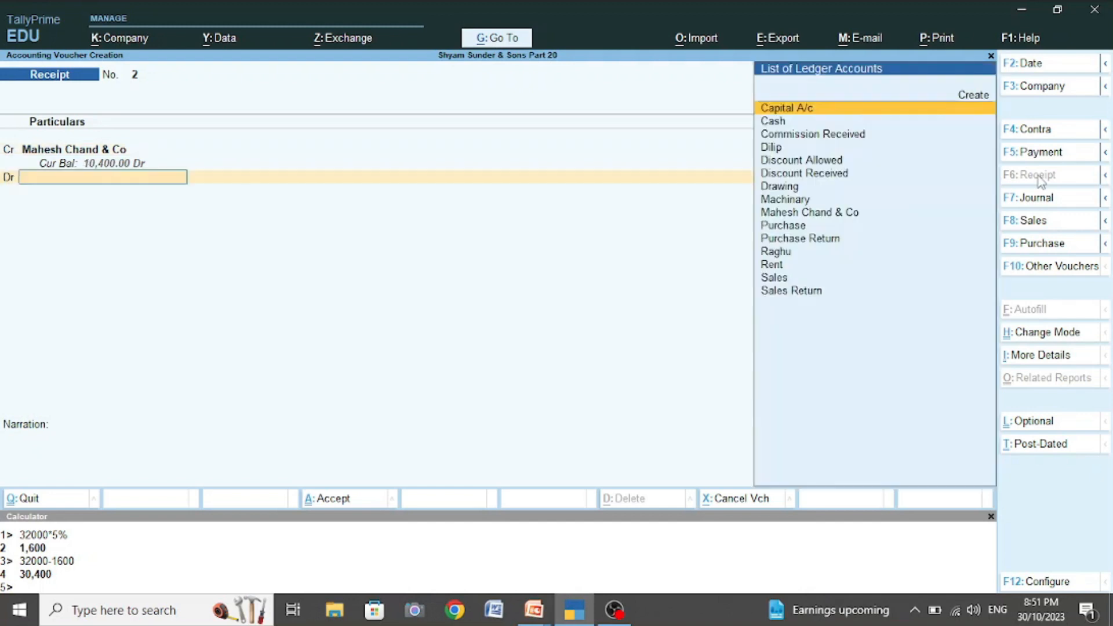
# - Debit the Cash ledger with 19,800 in the receipt voucher
pyautogui.write('Cas')
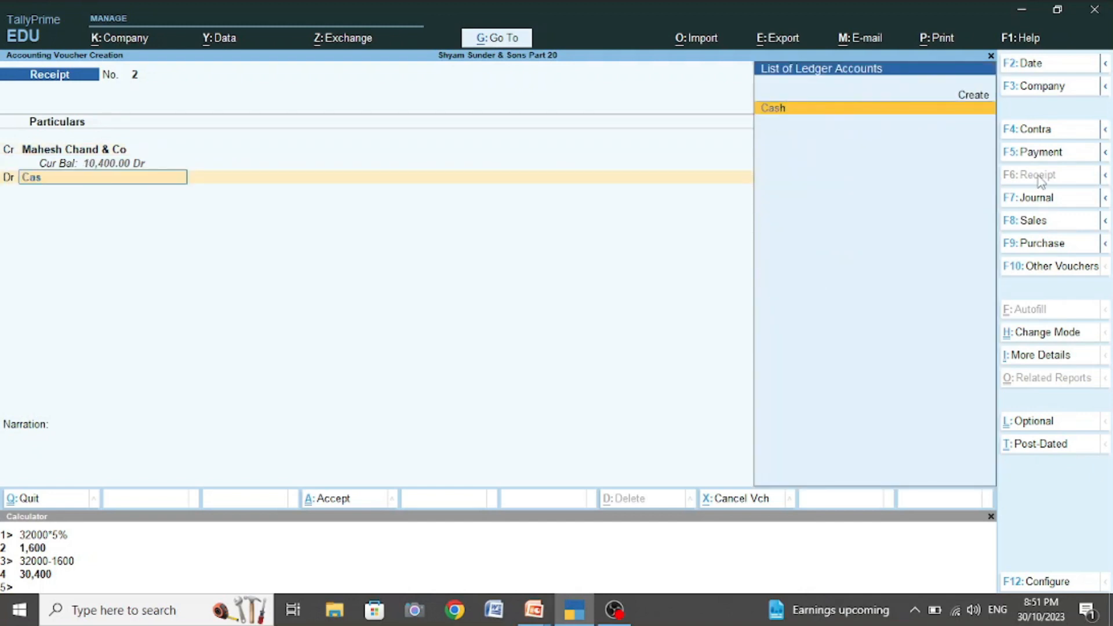
pyautogui.press('Return')
pyautogui.write('19800')
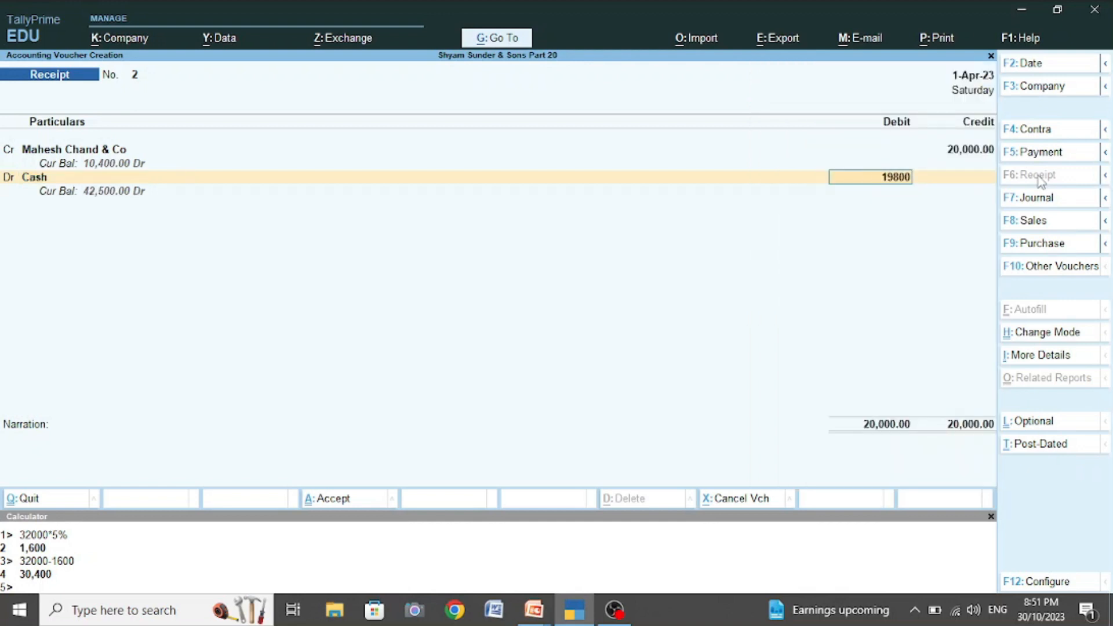
pyautogui.press('Return')
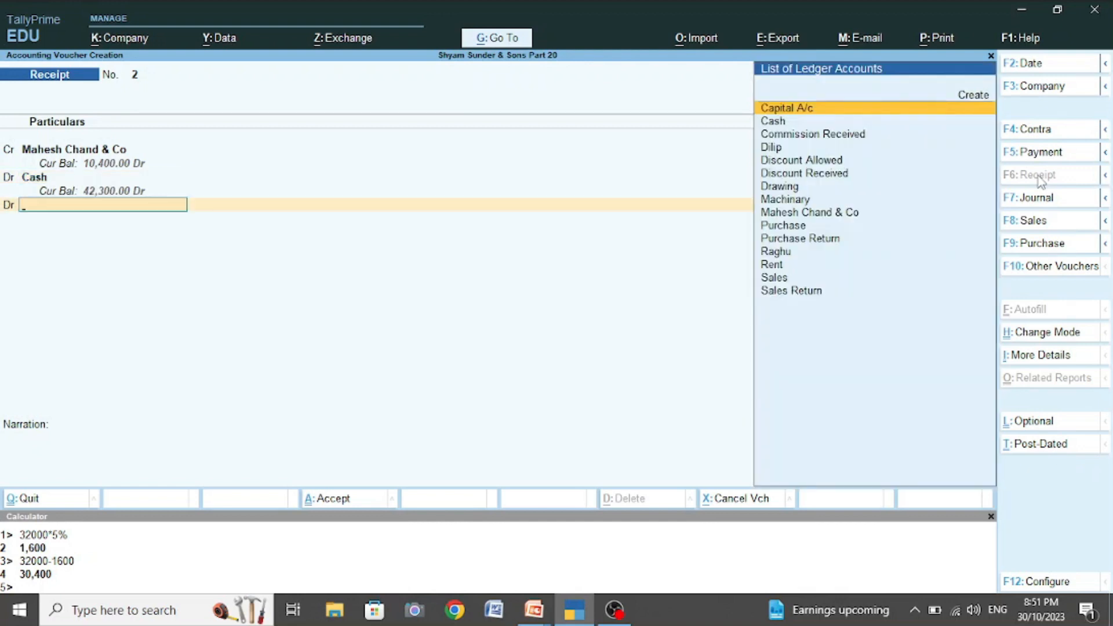
# - Add Discount Allowed as a second debit line for the remaining 200 and save the receipt voucher
pyautogui.write('Di')
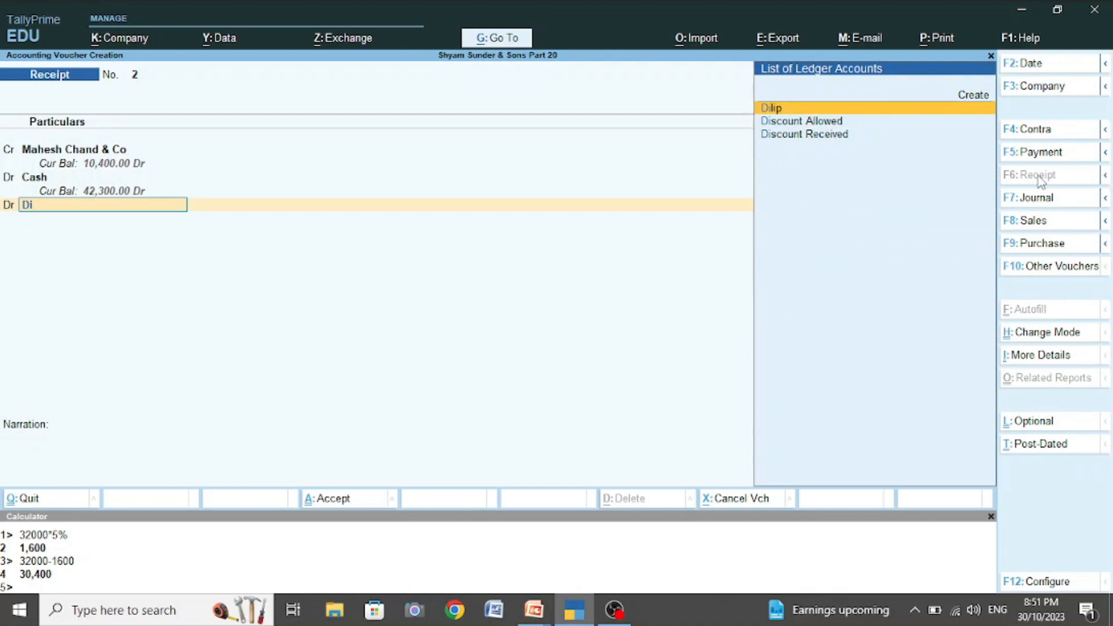
pyautogui.press('Down')
pyautogui.press('Return')
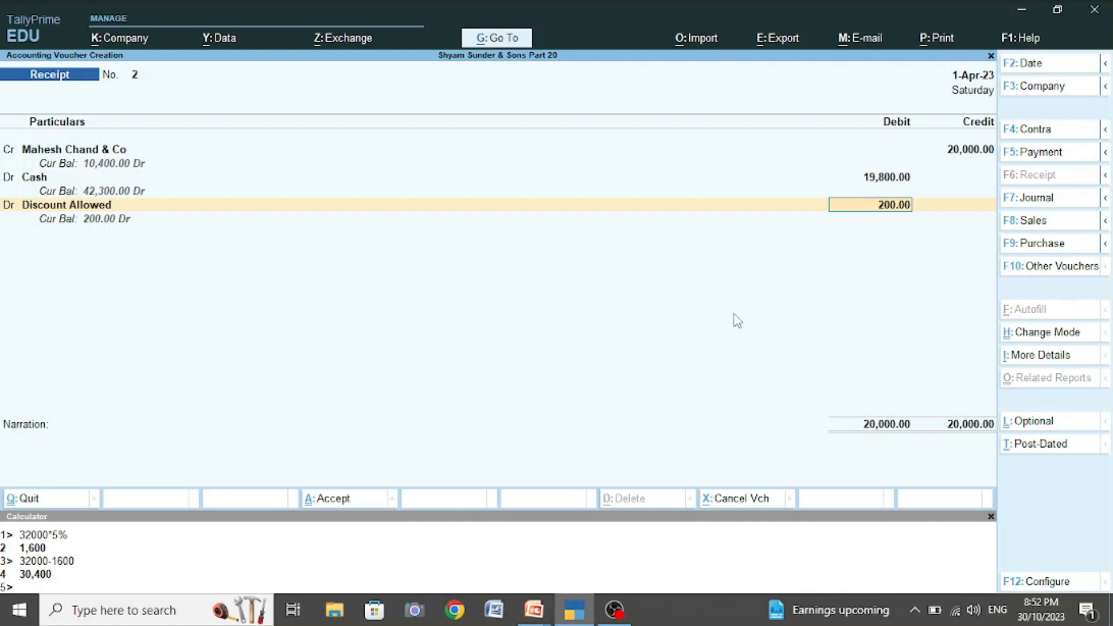
pyautogui.hotkey('ctrl', 'a')
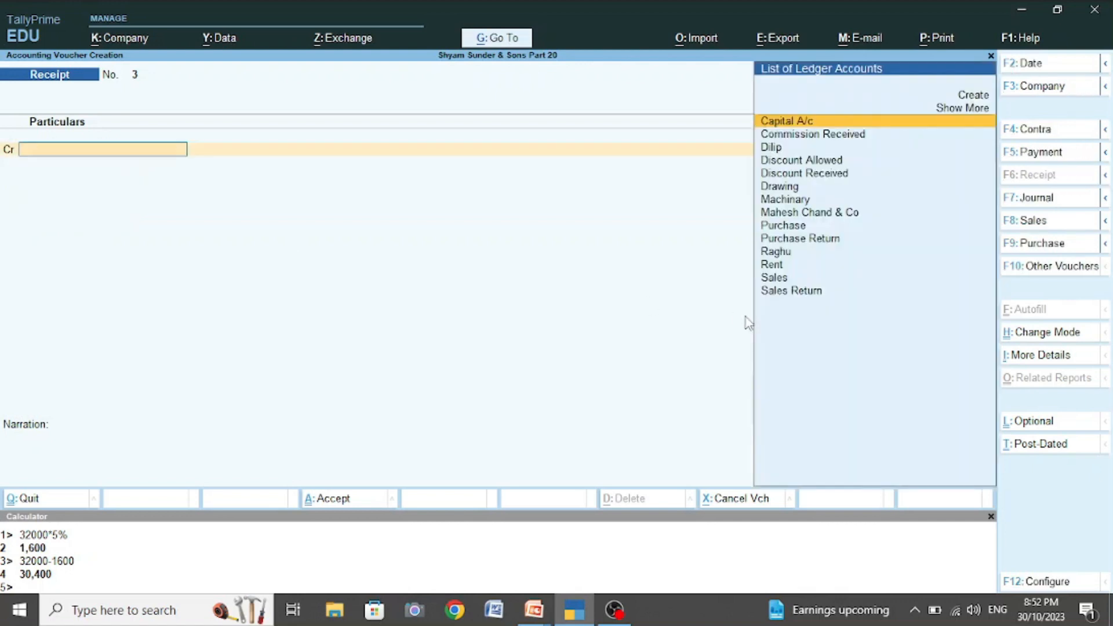
# - Check transaction 9 in the list, start a Payment voucher and debit that supplier's ledger with 15,000
pyautogui.hotkey('alt', 'Tab')
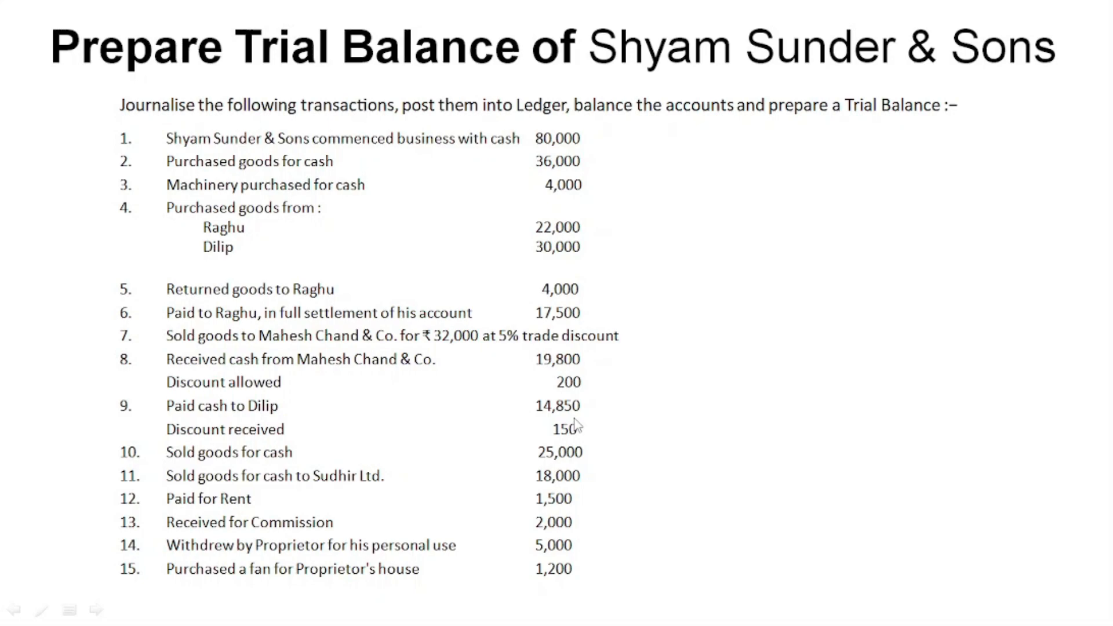
pyautogui.hotkey('alt', 'Tab')
pyautogui.click(1041, 152)
pyautogui.write('Di')
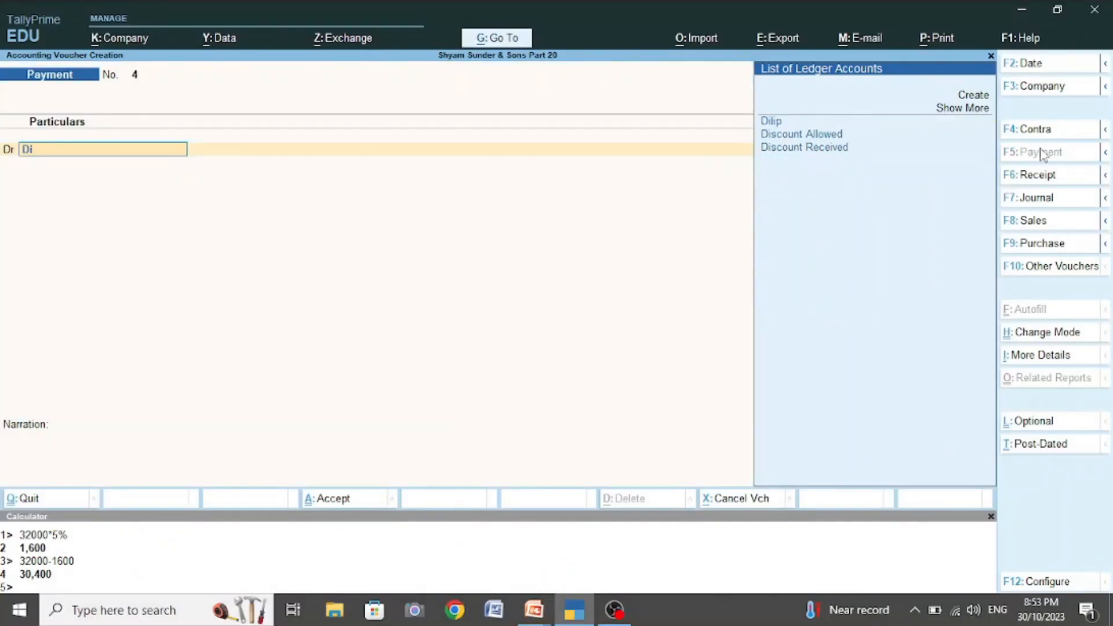
pyautogui.press('Return')
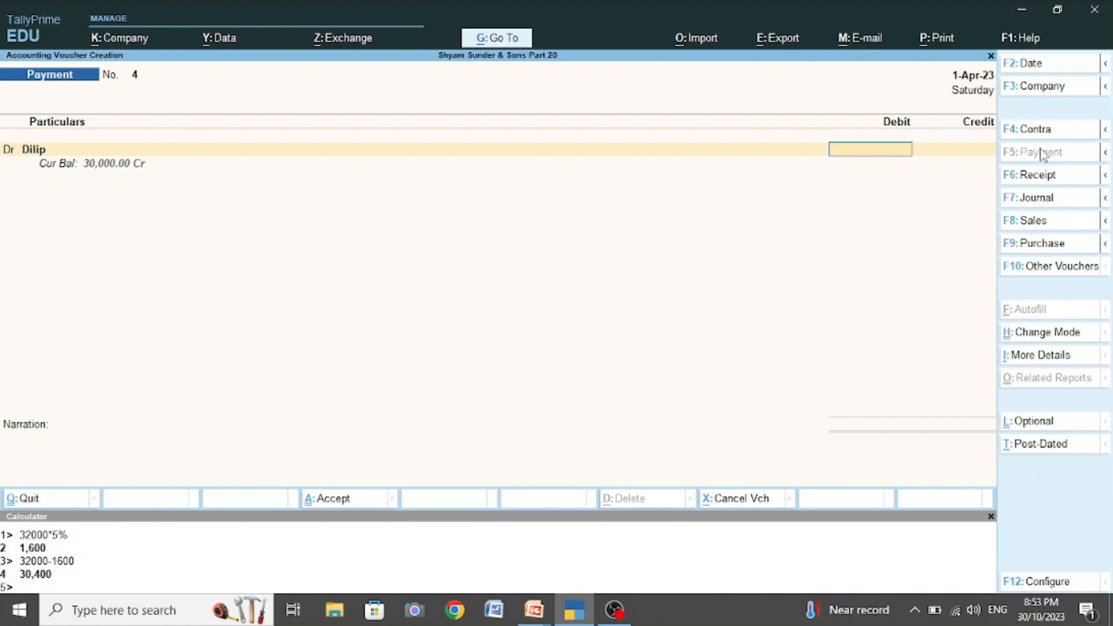
pyautogui.write('15')
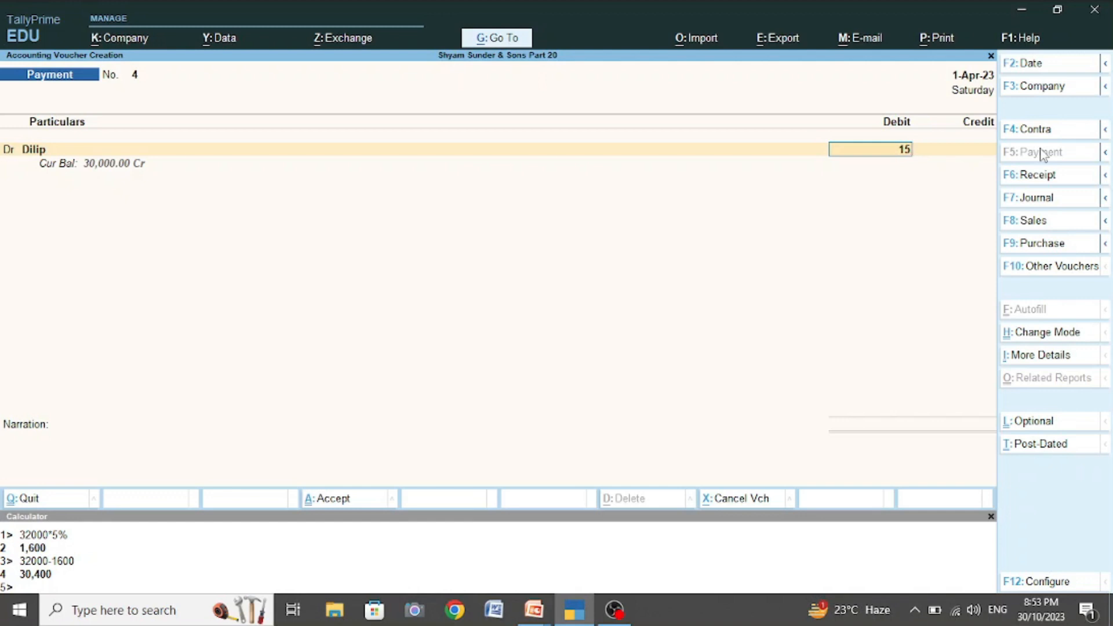
pyautogui.write('000')
pyautogui.press('Return')
# - Credit the Cash ledger with 14,850 in the payment voucher
pyautogui.write('Cas')
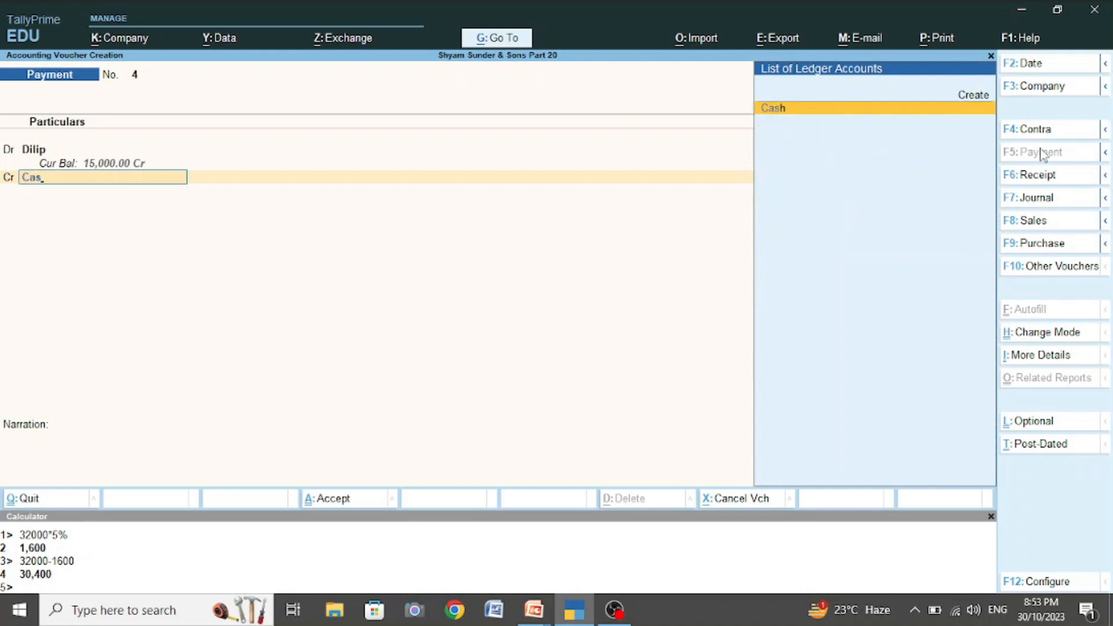
pyautogui.press('Return')
pyautogui.write('14850')
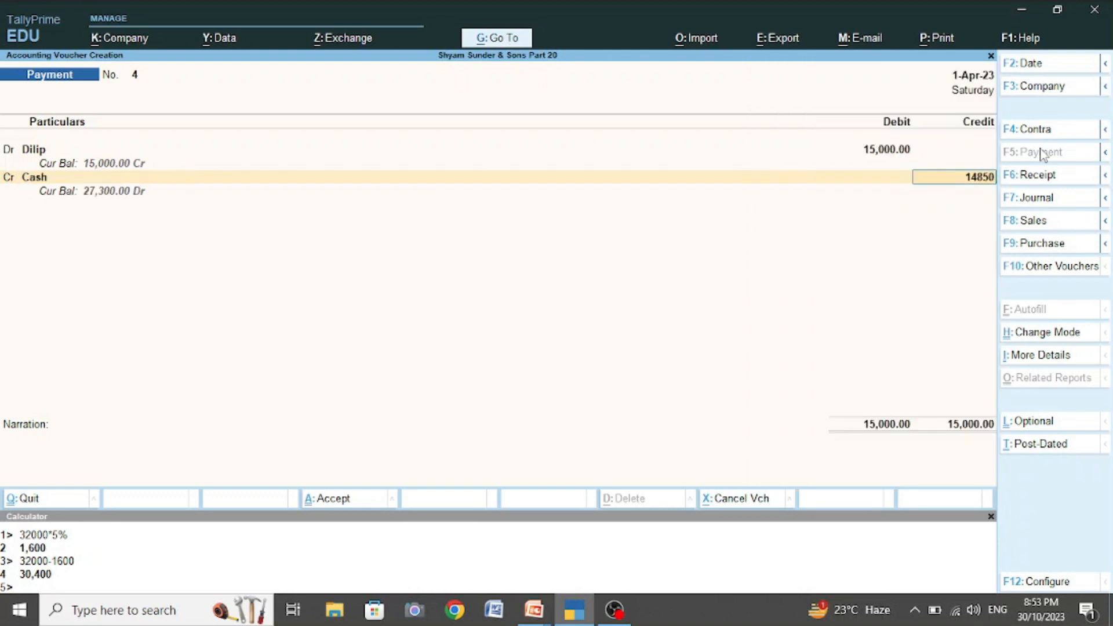
pyautogui.press('Return')
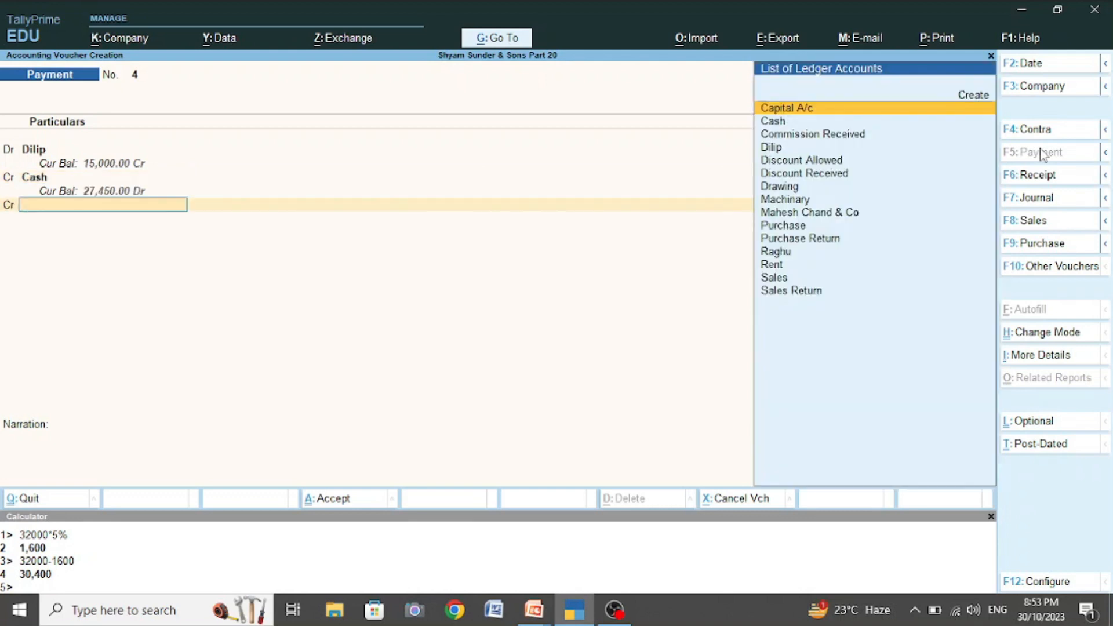
# - Add Discount Received as a second credit line for the remaining 150 and save the payment voucher
pyautogui.write('Di')
pyautogui.press('Down')
pyautogui.press('Down')
pyautogui.press('Return')
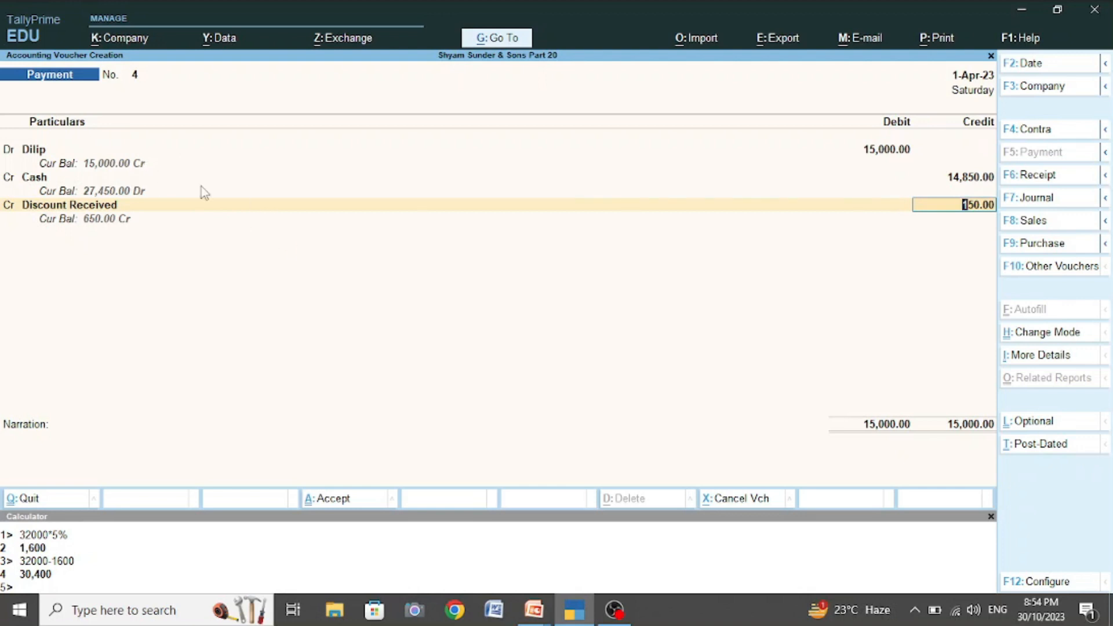
pyautogui.hotkey('ctrl', 'a')
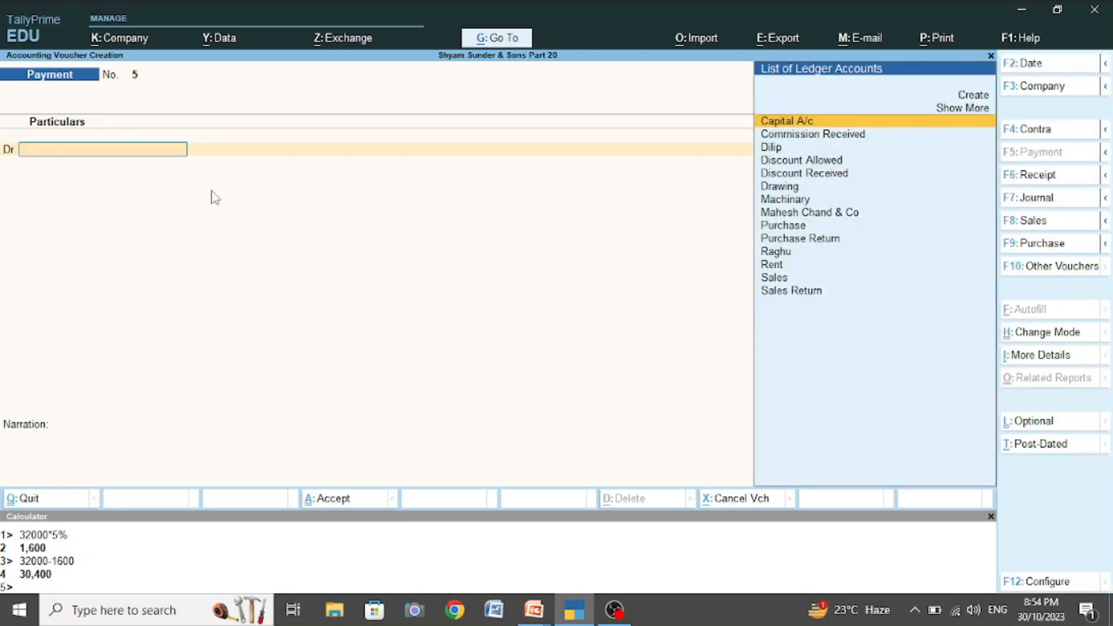